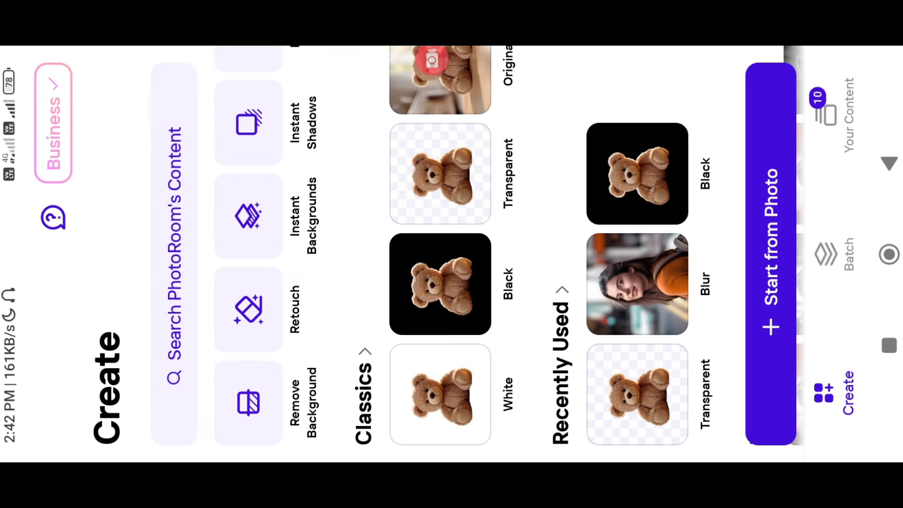
Start a PhotoRoom project from the gallery photo of the man in the white shirt.
{"action": "mouse_move", "coordinate": [738, 197]}
{"action": "left_mouse_down"}
{"action": "mouse_move", "coordinate": [753, 381]}
{"action": "mouse_move", "coordinate": [694, 282]}
{"action": "left_mouse_up"}
{"action": "left_click", "coordinate": [819, 88]}
{"action": "left_click", "coordinate": [771, 254]}
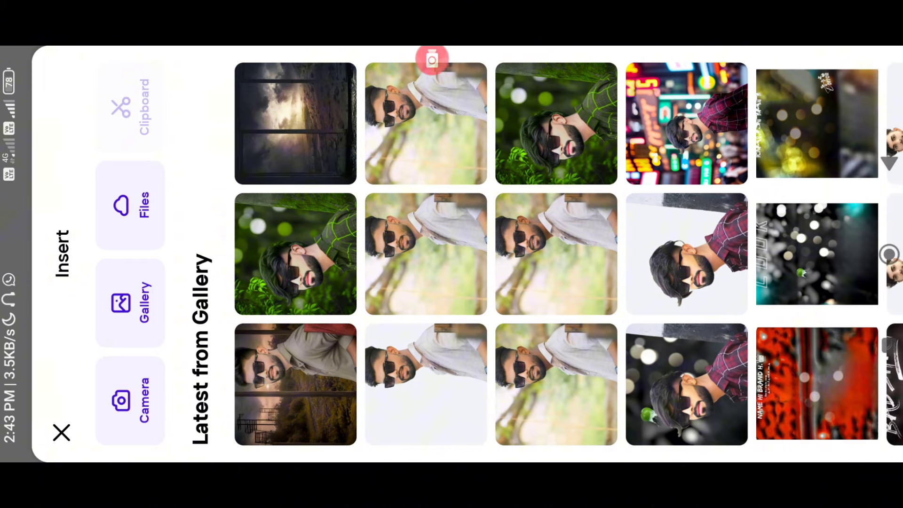
{"action": "left_click", "coordinate": [426, 254]}
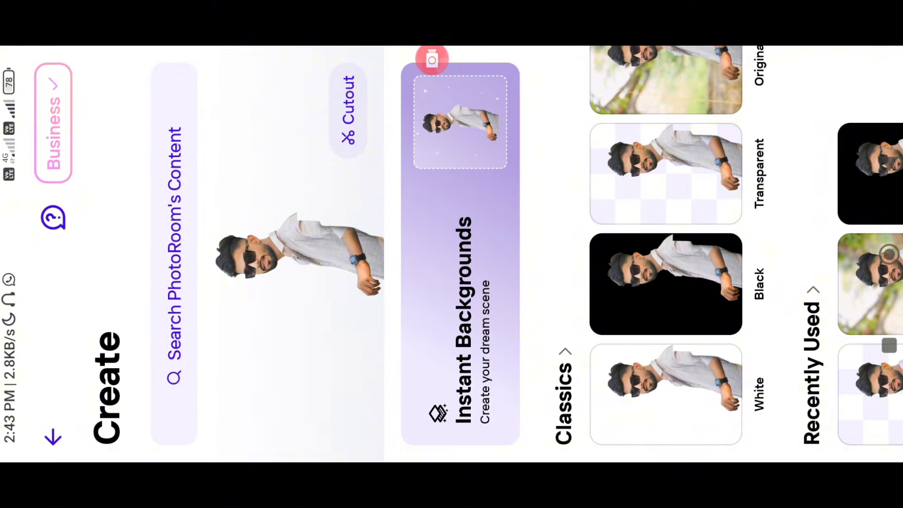
Open the man's cutout on the Transparent background in the editor.
{"action": "left_click", "coordinate": [432, 60]}
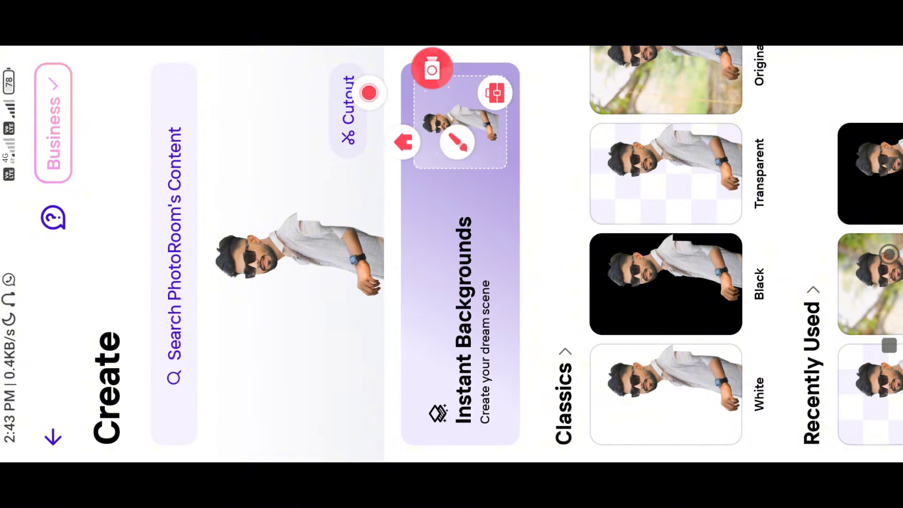
{"action": "left_click", "coordinate": [457, 142]}
{"action": "left_click_drag", "start_coordinate": [599, 175], "coordinate": [617, 156]}
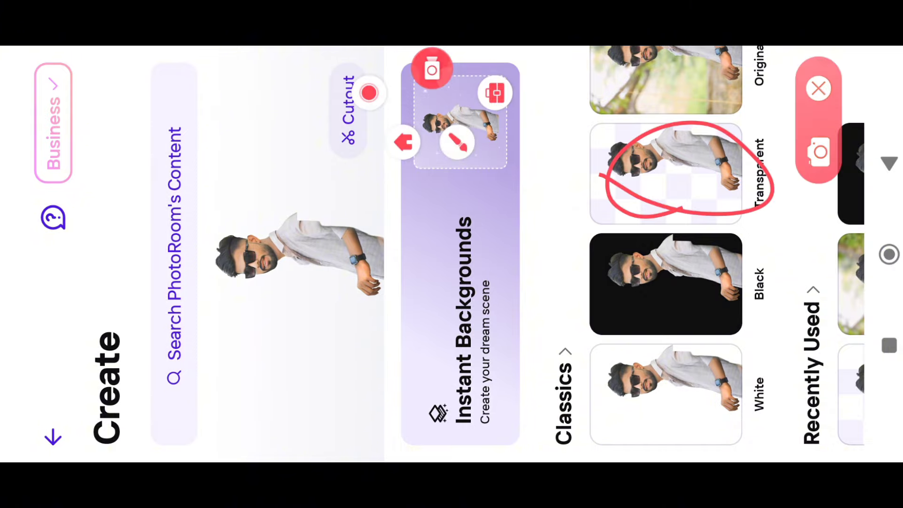
{"action": "left_click", "coordinate": [818, 88]}
{"action": "left_click", "coordinate": [665, 174]}
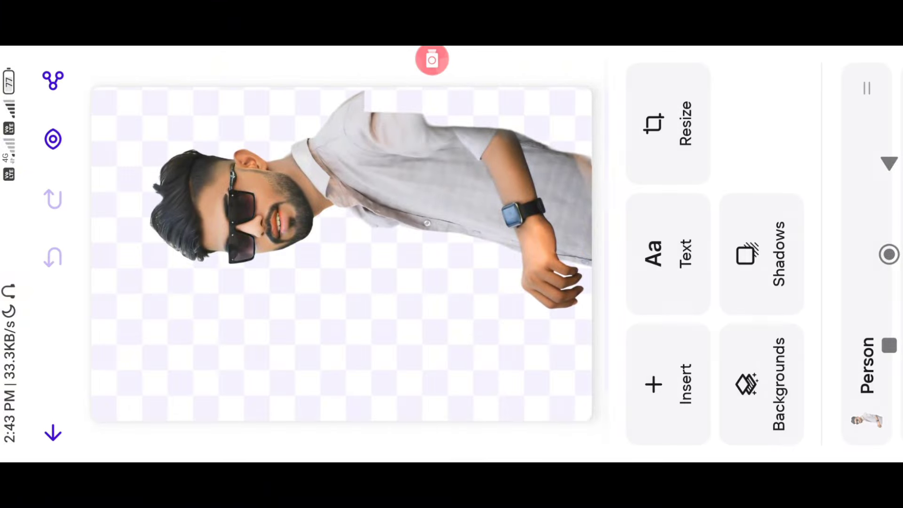
Select the man's cutout layer to bring up the Person options.
{"action": "left_click", "coordinate": [432, 60]}
{"action": "left_click", "coordinate": [456, 141]}
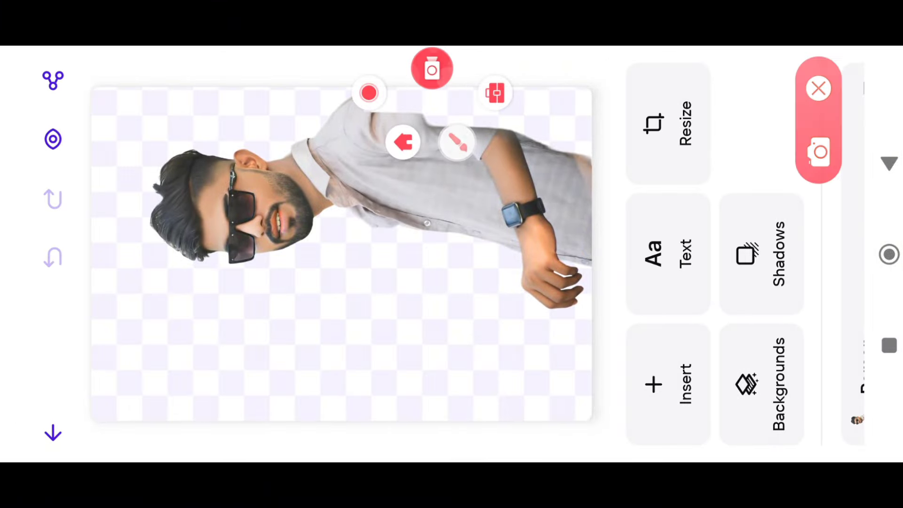
{"action": "left_click", "coordinate": [819, 88]}
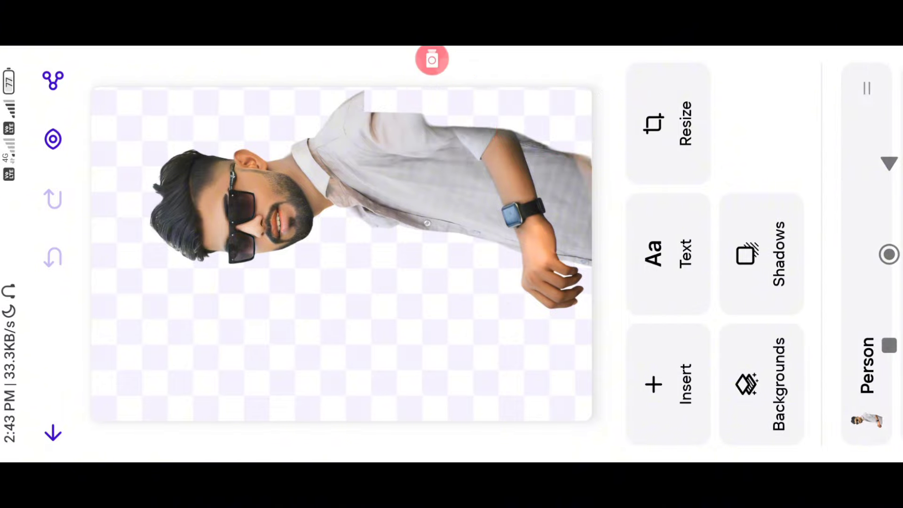
{"action": "left_click", "coordinate": [456, 137]}
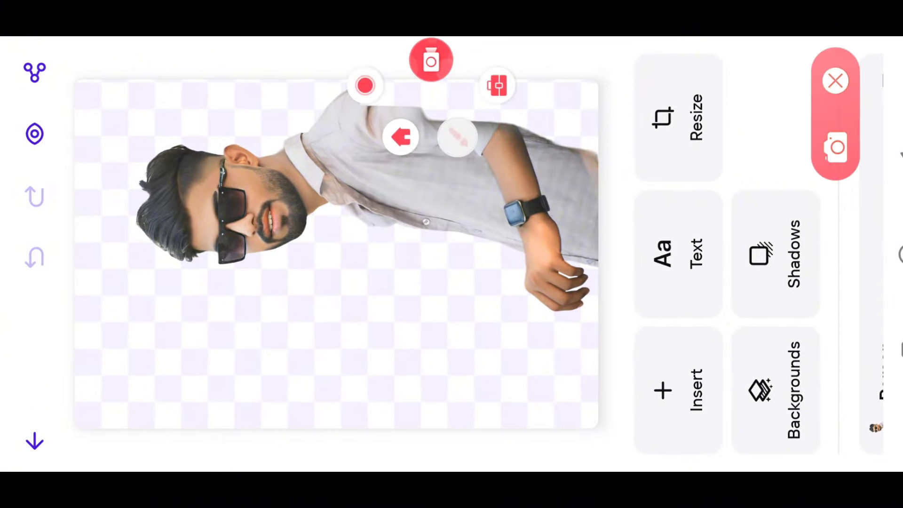
{"action": "left_click_drag", "start_coordinate": [389, 243], "coordinate": [393, 235]}
{"action": "left_click", "coordinate": [835, 81]}
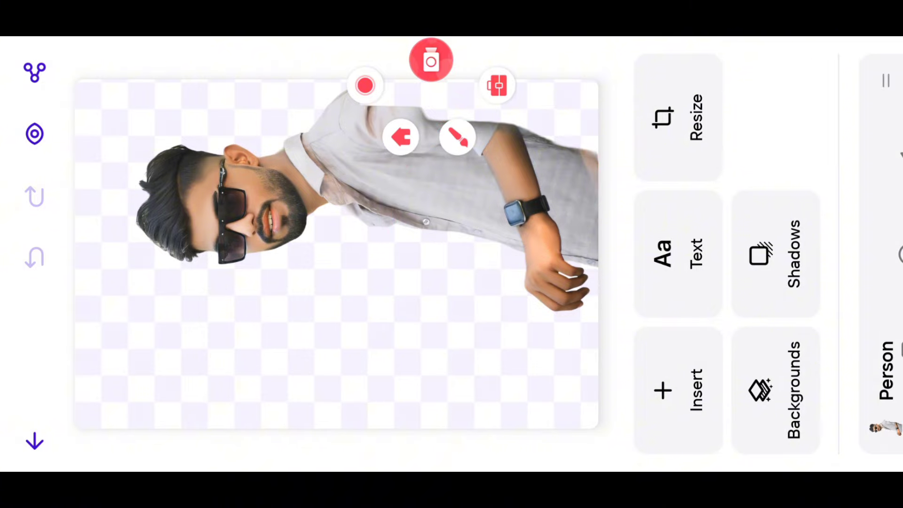
{"action": "left_click", "coordinate": [447, 189]}
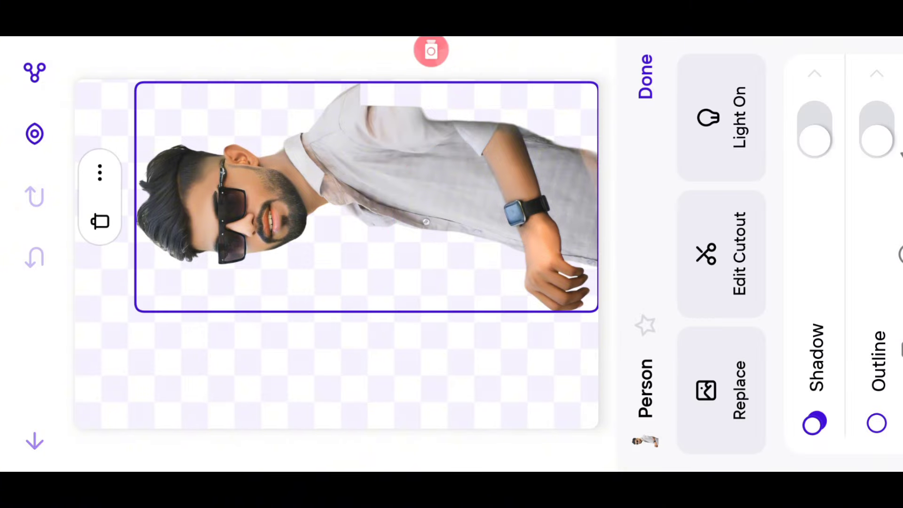
Enter Edit Cutout for the man's person layer.
{"action": "left_click", "coordinate": [431, 50]}
{"action": "left_click", "coordinate": [456, 137]}
{"action": "mouse_move", "coordinate": [662, 250]}
{"action": "left_mouse_down"}
{"action": "mouse_move", "coordinate": [803, 231]}
{"action": "mouse_move", "coordinate": [732, 312]}
{"action": "left_mouse_up"}
{"action": "left_click", "coordinate": [836, 80]}
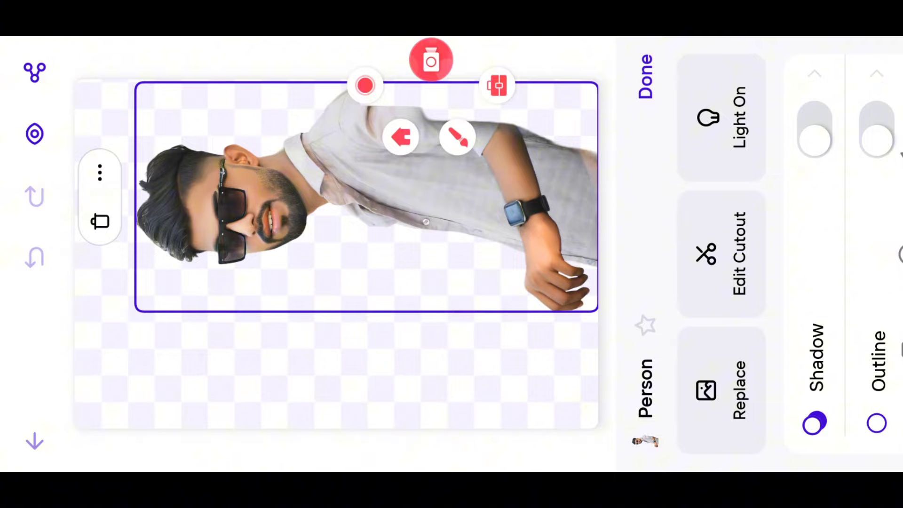
{"action": "left_click", "coordinate": [720, 254]}
Restore the original photo along the top edge in Restore mode and apply the changes.
{"action": "left_click", "coordinate": [431, 59]}
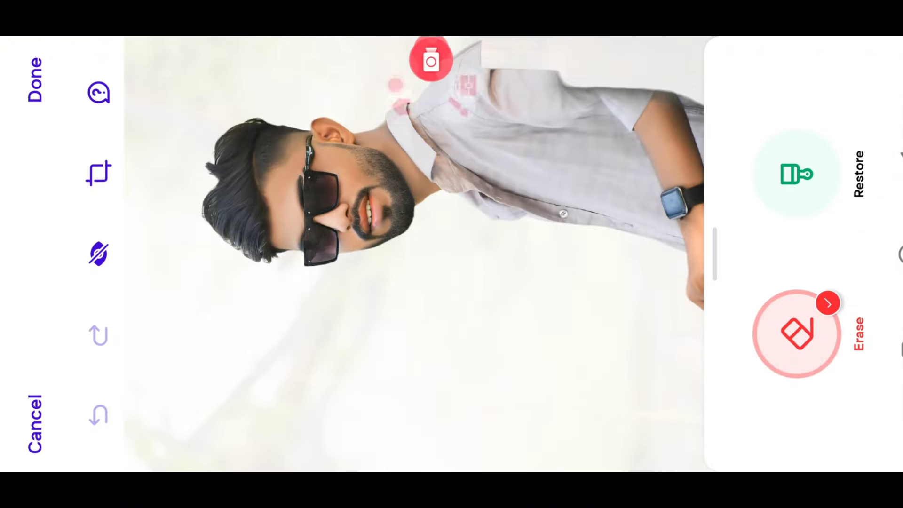
{"action": "left_click", "coordinate": [457, 137]}
{"action": "mouse_move", "coordinate": [736, 162]}
{"action": "left_mouse_down"}
{"action": "mouse_move", "coordinate": [865, 179]}
{"action": "mouse_move", "coordinate": [828, 219]}
{"action": "left_mouse_up"}
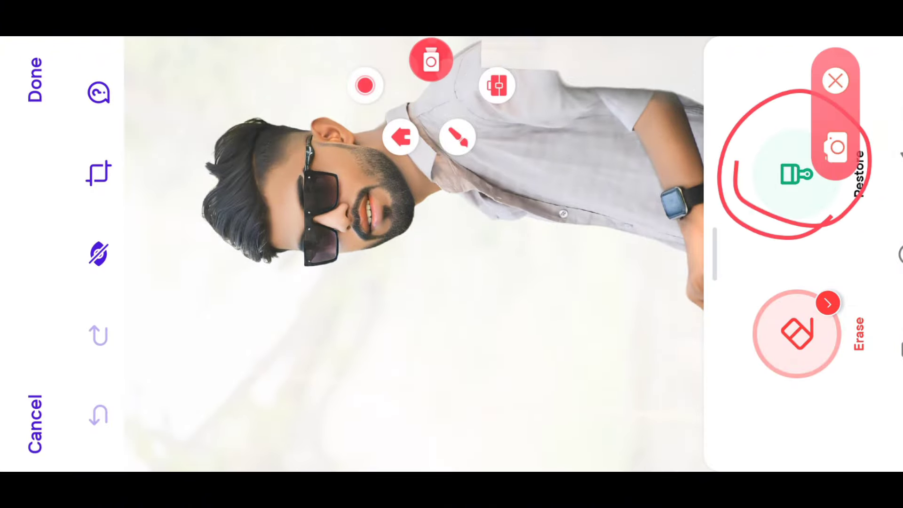
{"action": "left_click", "coordinate": [835, 81]}
{"action": "left_click", "coordinate": [796, 174]}
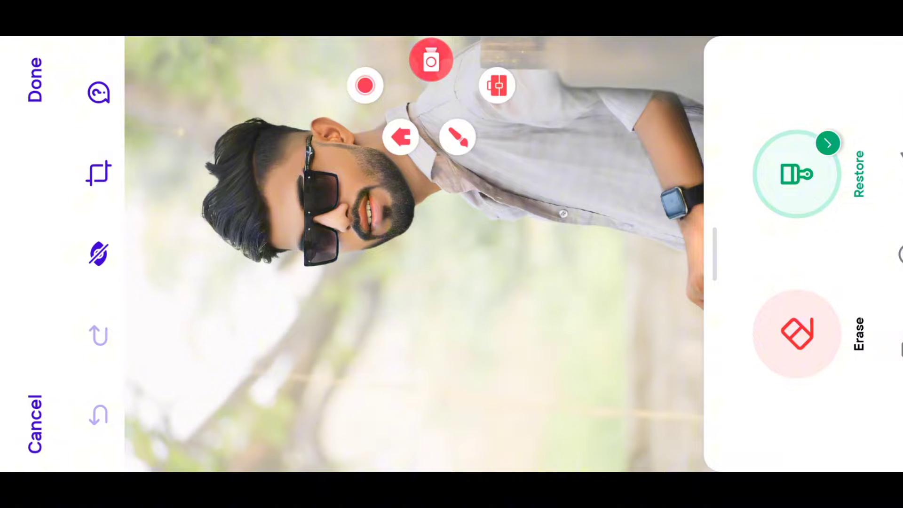
{"action": "left_click_drag", "start_coordinate": [714, 254], "coordinate": [611, 254]}
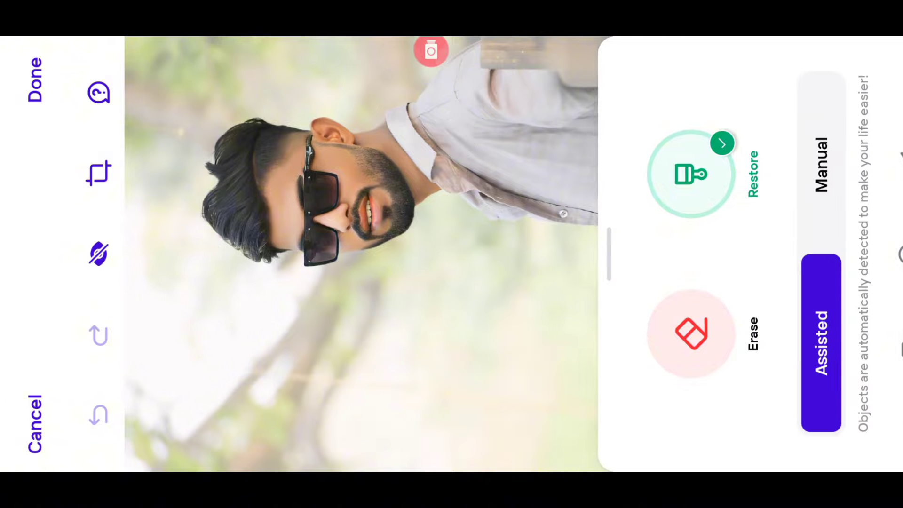
{"action": "mouse_move", "coordinate": [605, 59]}
{"action": "left_mouse_down"}
{"action": "mouse_move", "coordinate": [535, 50]}
{"action": "mouse_move", "coordinate": [703, 56]}
{"action": "left_mouse_up"}
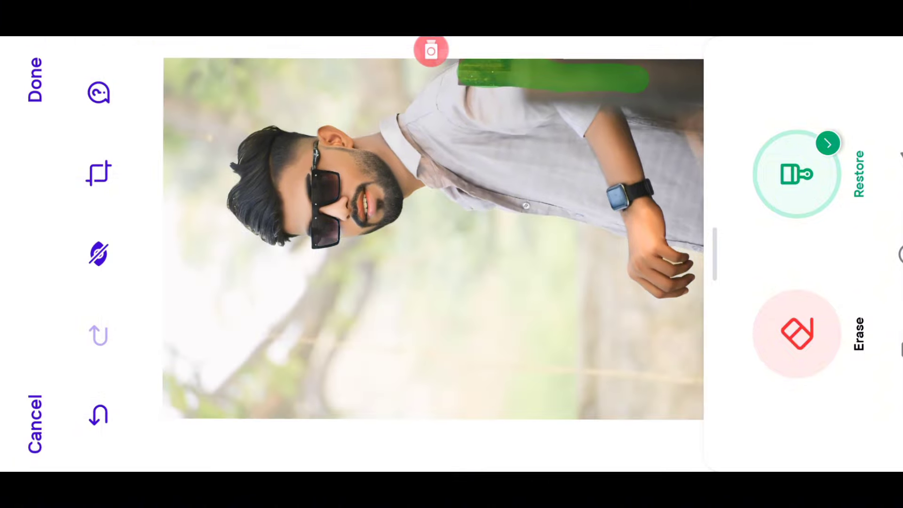
{"action": "left_click", "coordinate": [431, 50]}
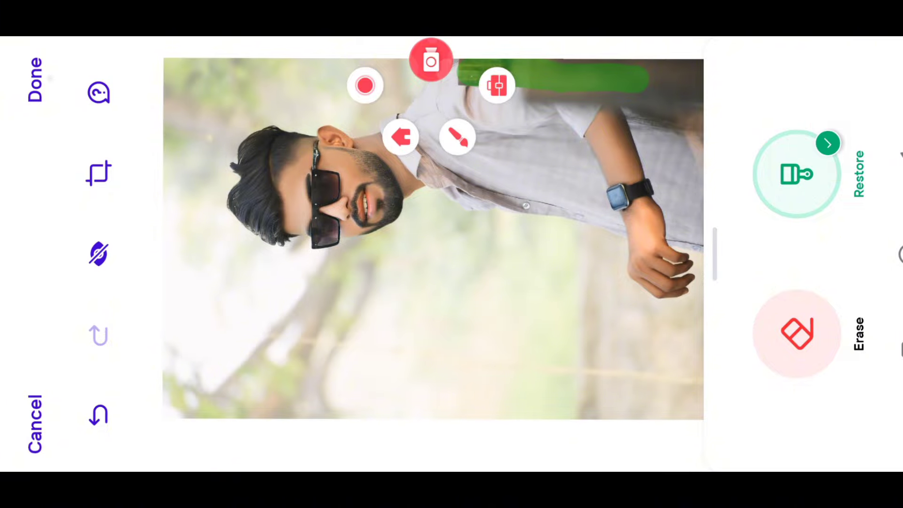
{"action": "left_click", "coordinate": [35, 80]}
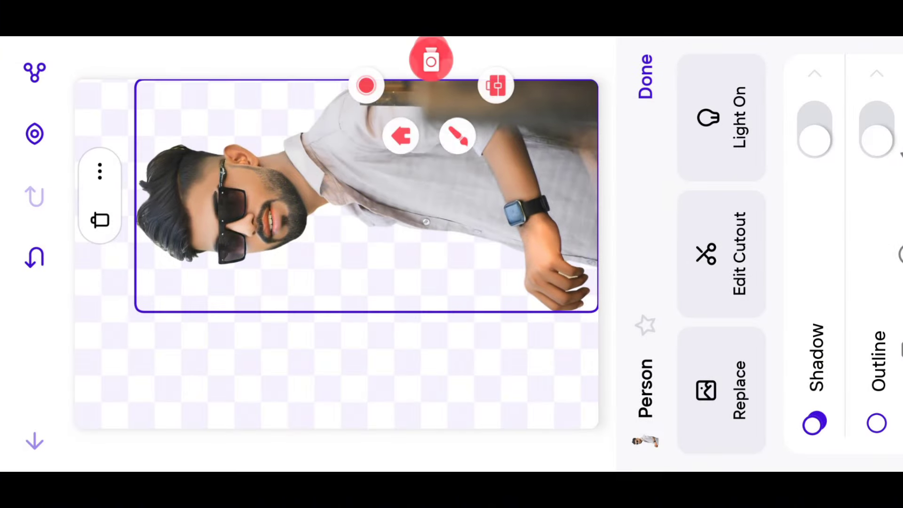
Bring up the export options for the finished cutout of the man.
{"action": "left_click", "coordinate": [458, 136]}
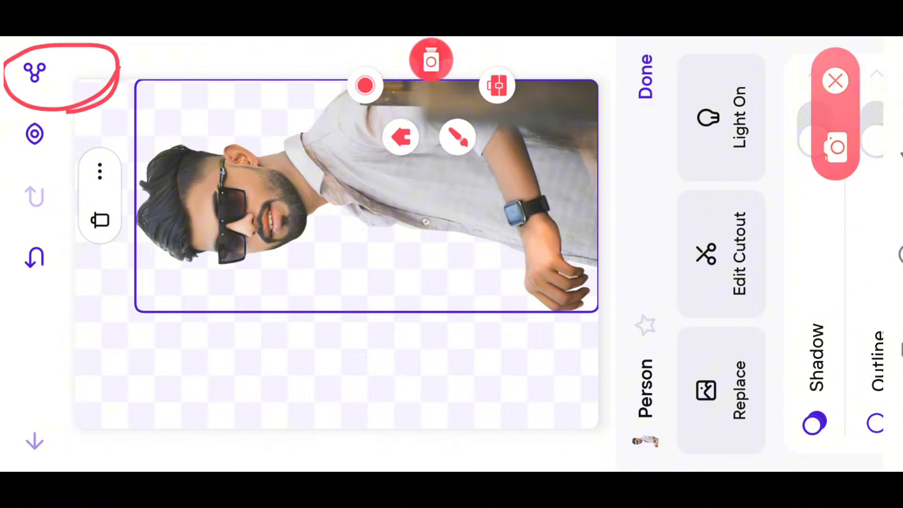
{"action": "left_click", "coordinate": [35, 71]}
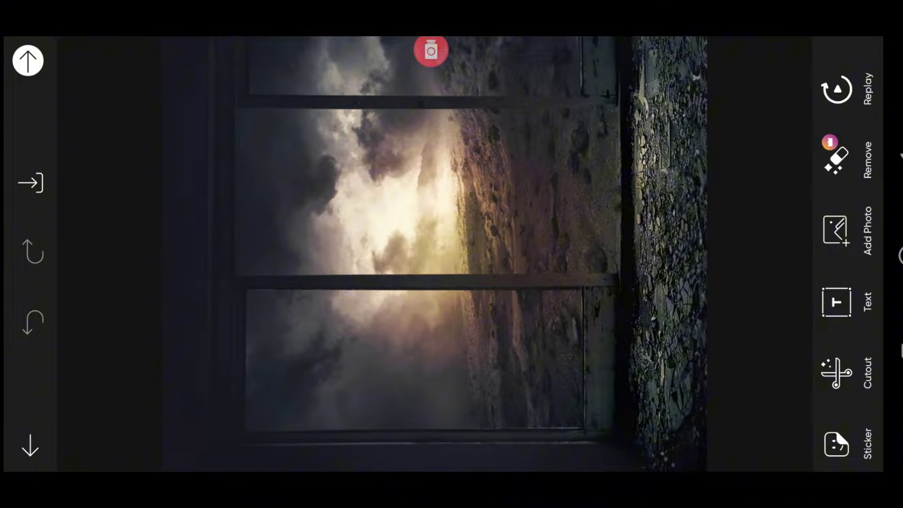
Add the man's exported cutout as a photo layer on the window background.
{"action": "left_click", "coordinate": [431, 51]}
{"action": "left_click", "coordinate": [458, 137]}
{"action": "left_click_drag", "start_coordinate": [838, 235], "coordinate": [875, 280]}
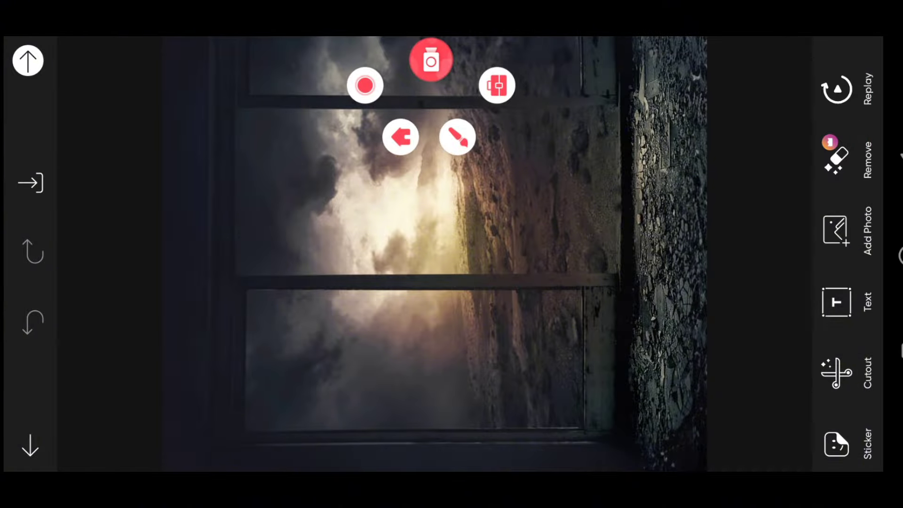
{"action": "left_click", "coordinate": [836, 229]}
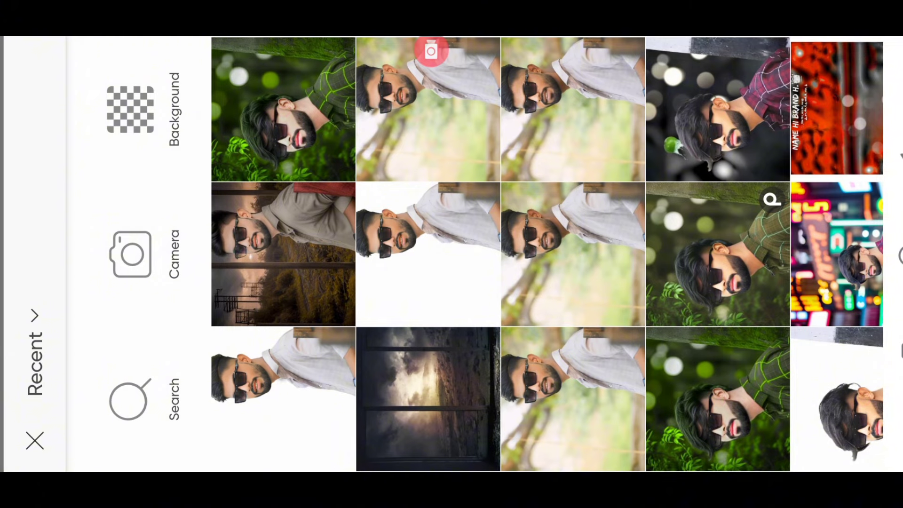
{"action": "left_click", "coordinate": [282, 373]}
{"action": "left_click", "coordinate": [36, 89]}
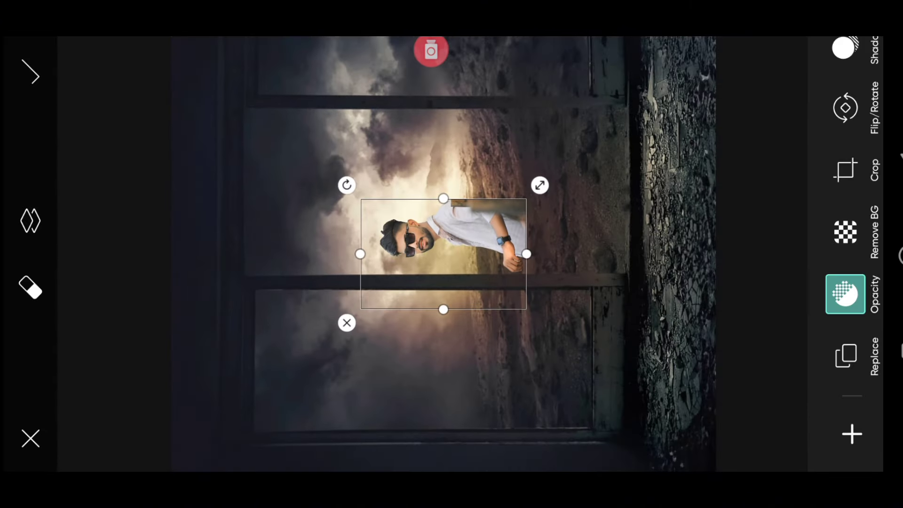
Enlarge the man's photo to nearly fill the background, nudge it up, and confirm.
{"action": "left_click_drag", "start_coordinate": [526, 209], "coordinate": [681, 103]}
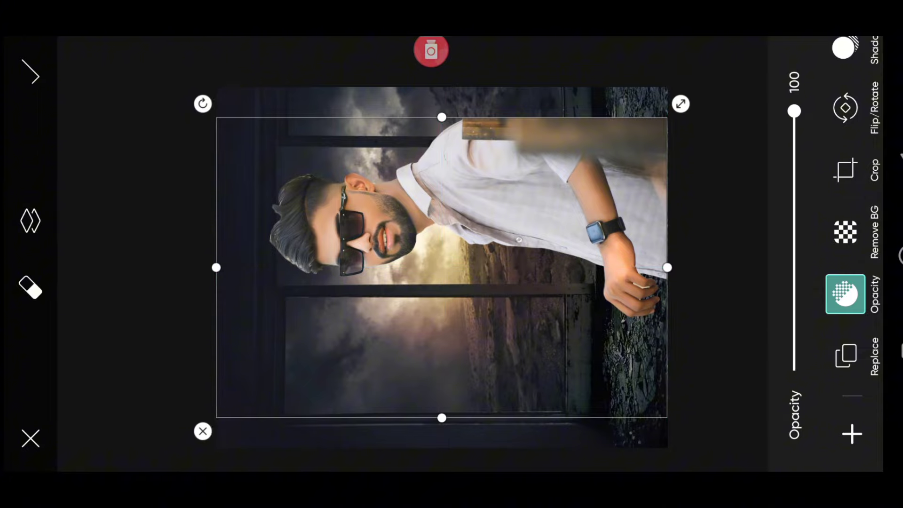
{"action": "left_click_drag", "start_coordinate": [441, 267], "coordinate": [442, 237]}
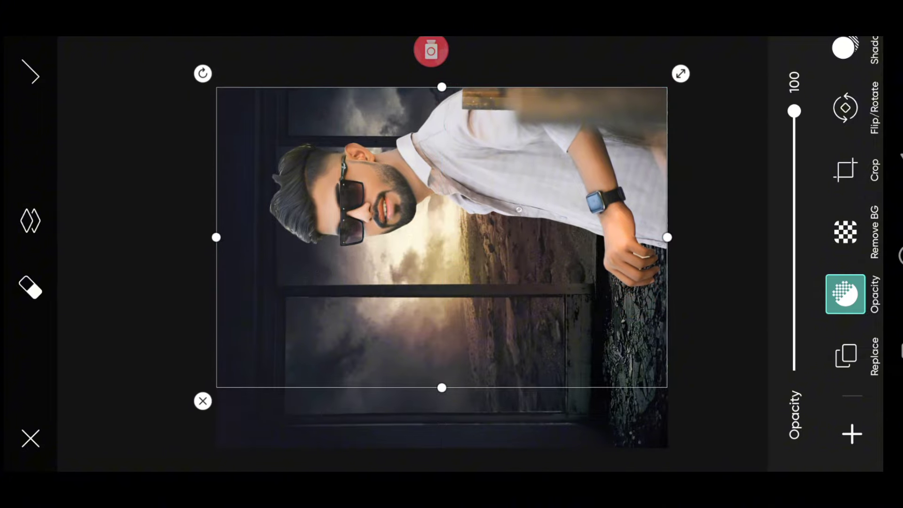
{"action": "left_click", "coordinate": [431, 50]}
{"action": "left_click", "coordinate": [456, 137]}
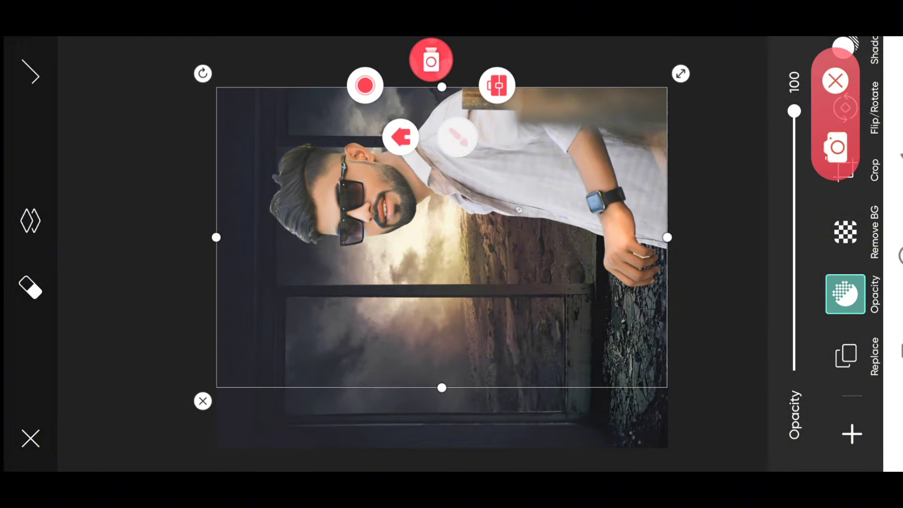
{"action": "left_click_drag", "start_coordinate": [25, 100], "coordinate": [63, 106]}
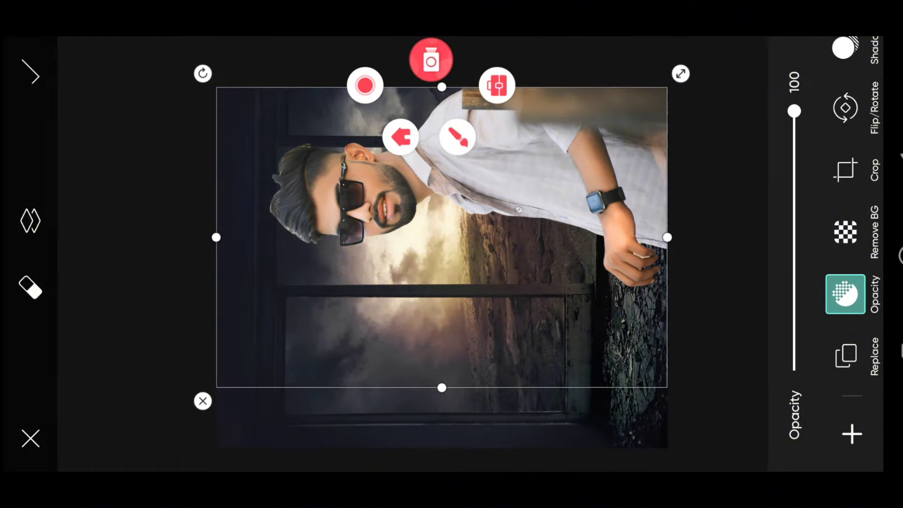
{"action": "left_click", "coordinate": [30, 73]}
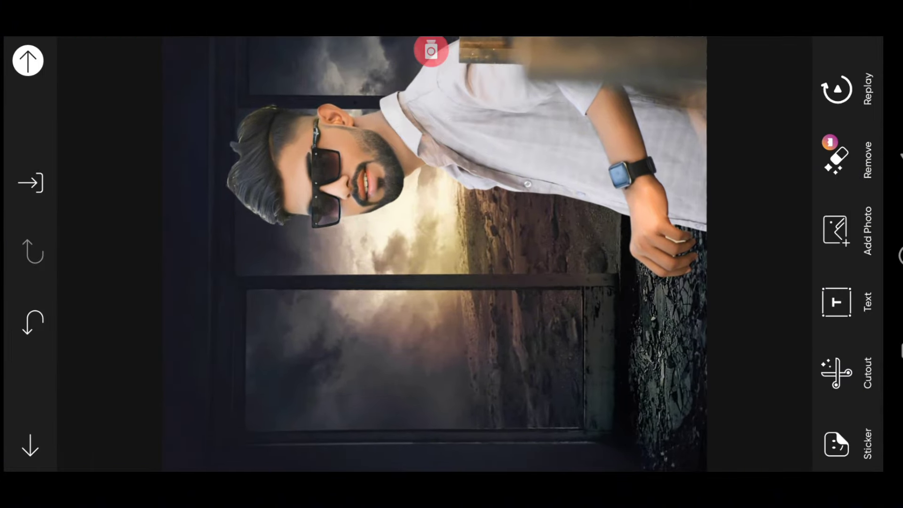
Save the composite to the gallery as a 1242×1553 PNG, then return to the home screen.
{"action": "left_click", "coordinate": [431, 50]}
{"action": "left_click", "coordinate": [457, 136]}
{"action": "left_click_drag", "start_coordinate": [50, 220], "coordinate": [62, 220]}
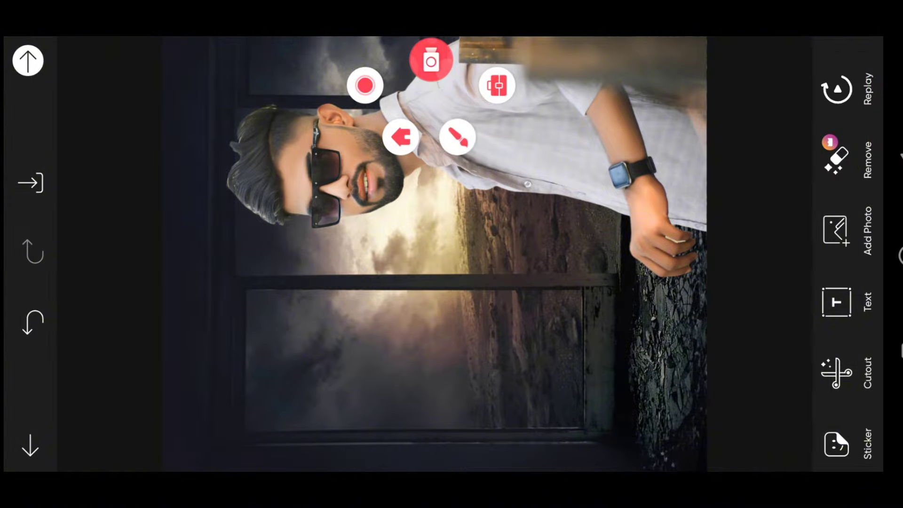
{"action": "left_click", "coordinate": [30, 183]}
{"action": "left_click", "coordinate": [713, 377]}
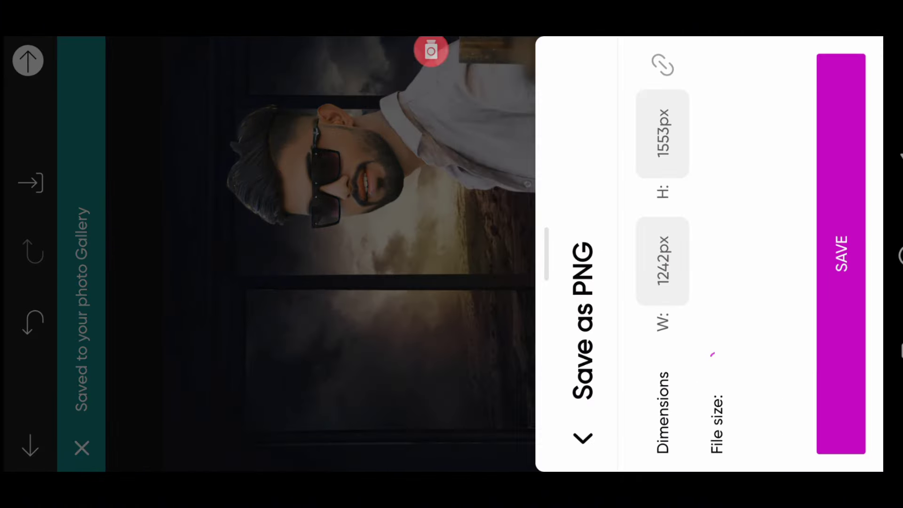
{"action": "left_click", "coordinate": [841, 254]}
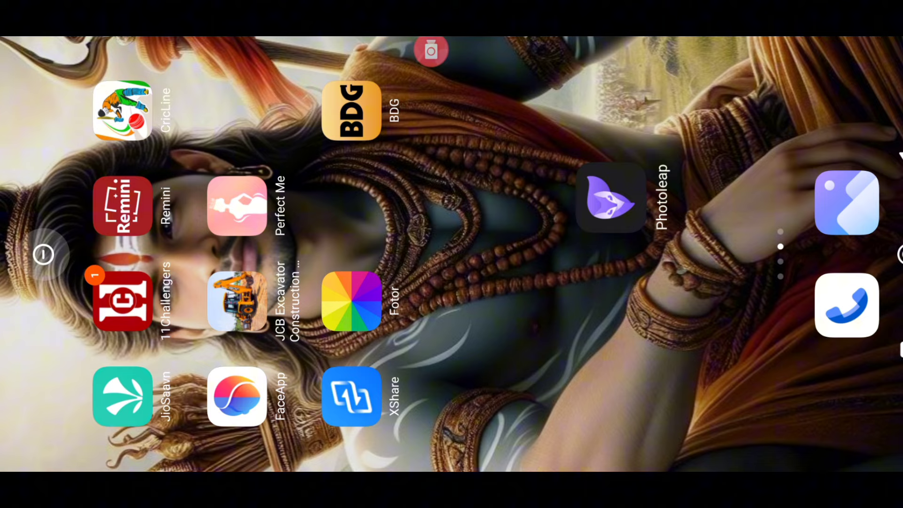
{"action": "left_click_drag", "start_coordinate": [610, 197], "coordinate": [567, 305]}
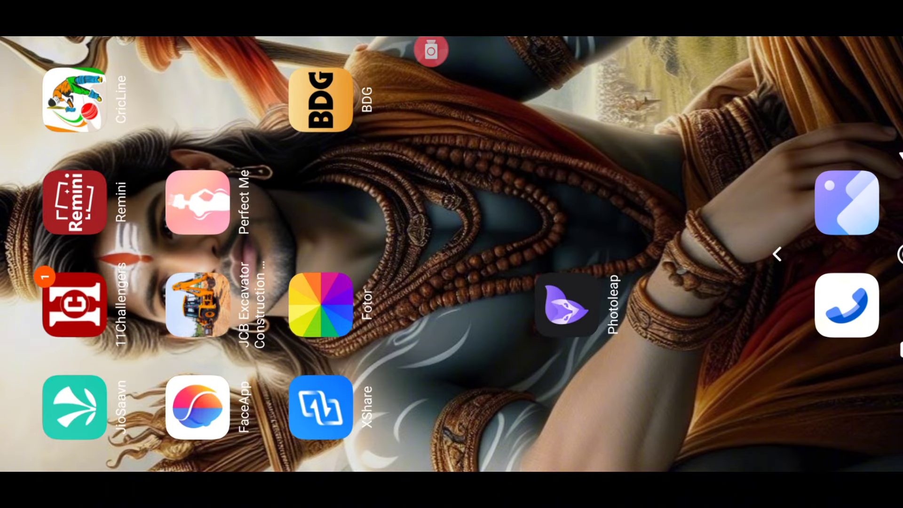
Launch Photoleap from its home-screen icon.
{"action": "left_click", "coordinate": [567, 304]}
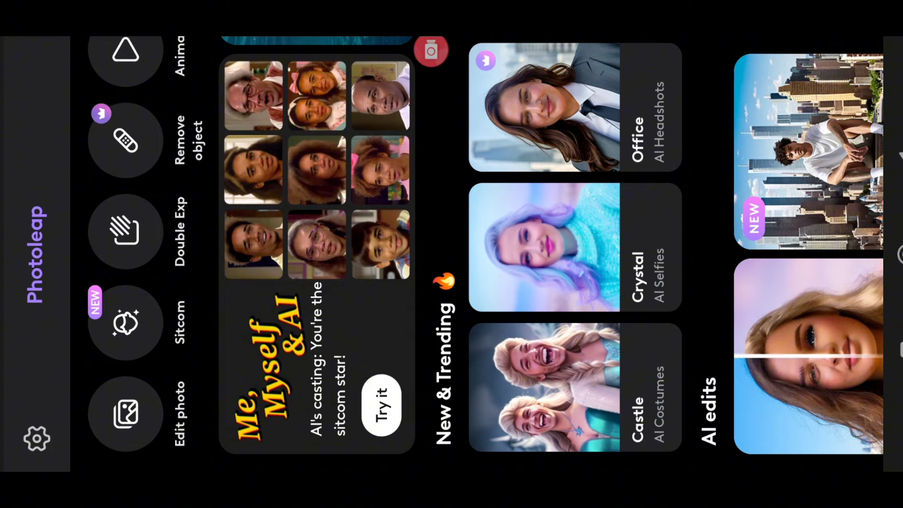
Open the man-at-the-window photo from the gallery via Edit photo.
{"action": "left_click", "coordinate": [431, 51]}
{"action": "left_click", "coordinate": [457, 137]}
{"action": "mouse_move", "coordinate": [99, 398]}
{"action": "left_mouse_down"}
{"action": "mouse_move", "coordinate": [163, 467]}
{"action": "mouse_move", "coordinate": [200, 418]}
{"action": "left_mouse_up"}
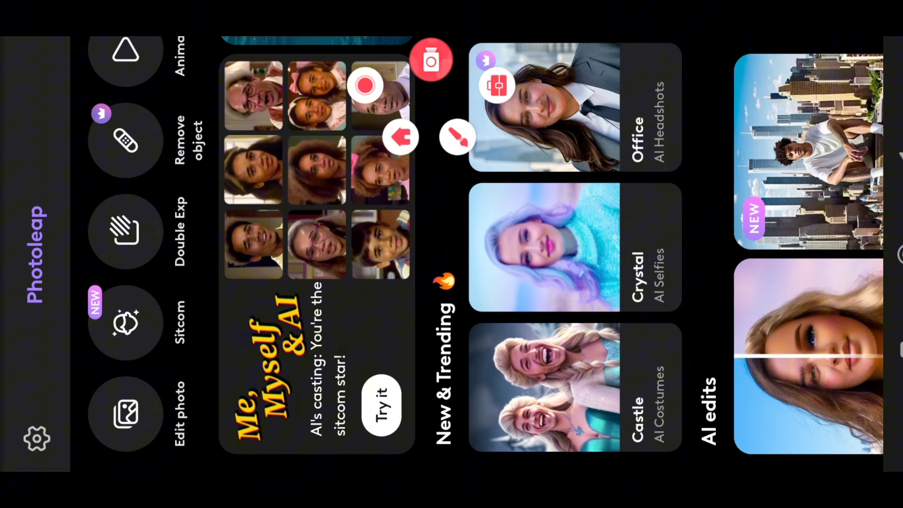
{"action": "left_click", "coordinate": [125, 413]}
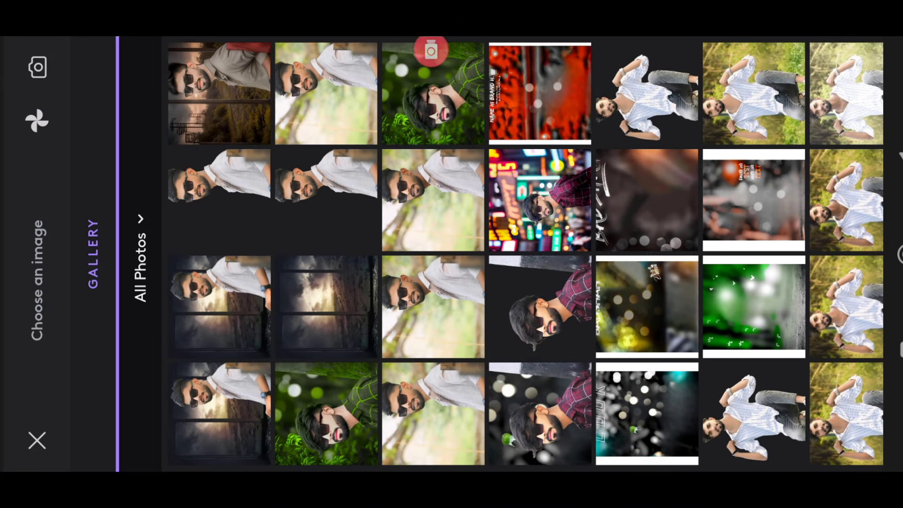
{"action": "left_click", "coordinate": [217, 392]}
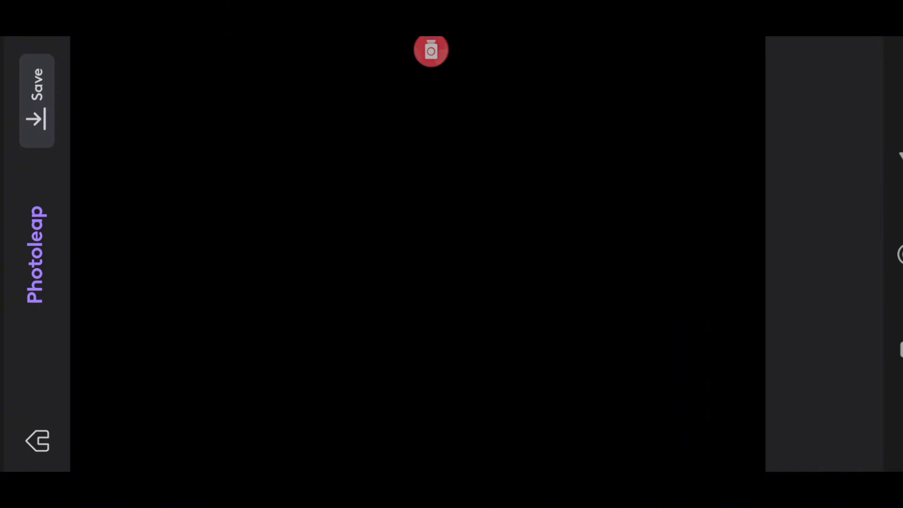
Bring up the AI Filters styles from the right toolbar.
{"action": "left_click", "coordinate": [430, 51]}
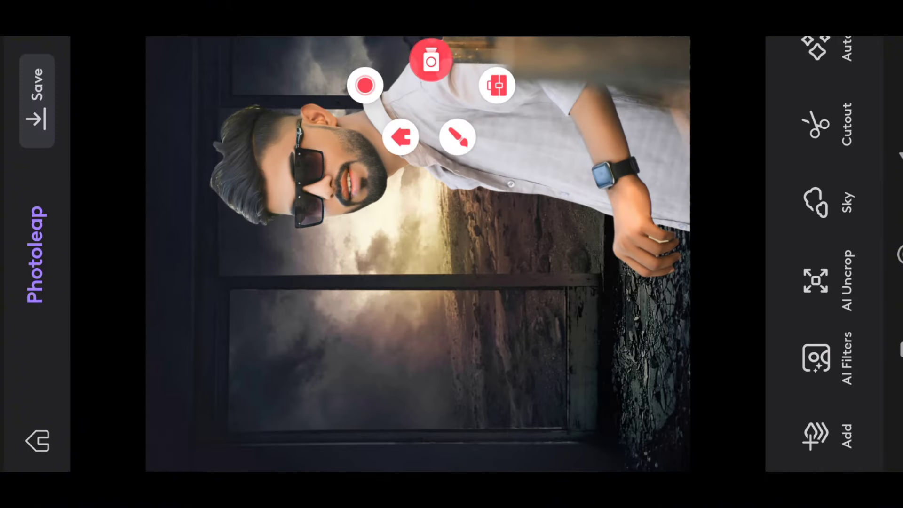
{"action": "left_click", "coordinate": [458, 137]}
{"action": "left_click_drag", "start_coordinate": [777, 352], "coordinate": [810, 383]}
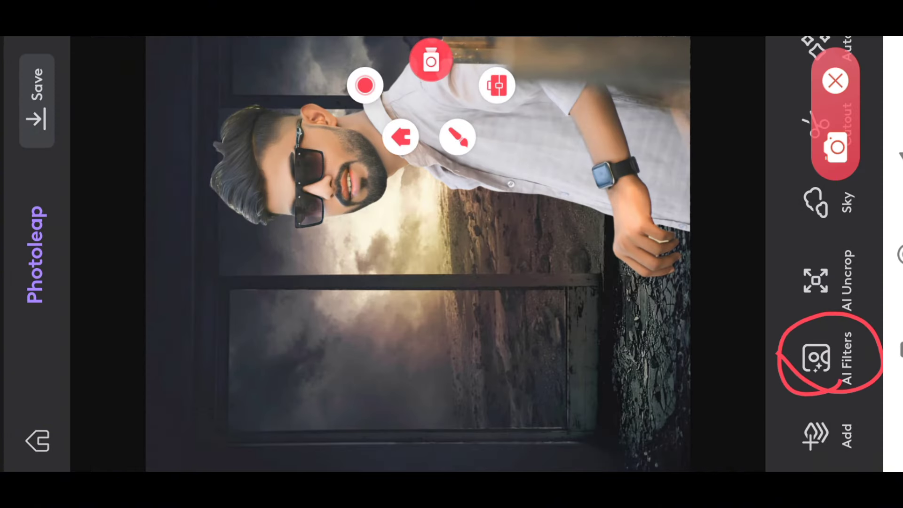
{"action": "left_click", "coordinate": [835, 80]}
{"action": "left_click", "coordinate": [816, 357]}
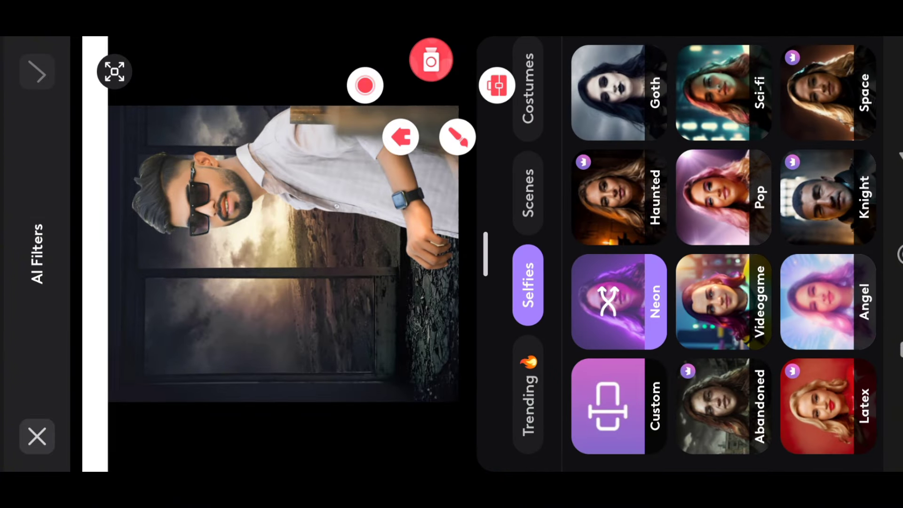
Apply the Abandoned filter from the Scenes tab of AI Filters.
{"action": "left_click", "coordinate": [457, 137]}
{"action": "left_click_drag", "start_coordinate": [527, 132], "coordinate": [560, 214]}
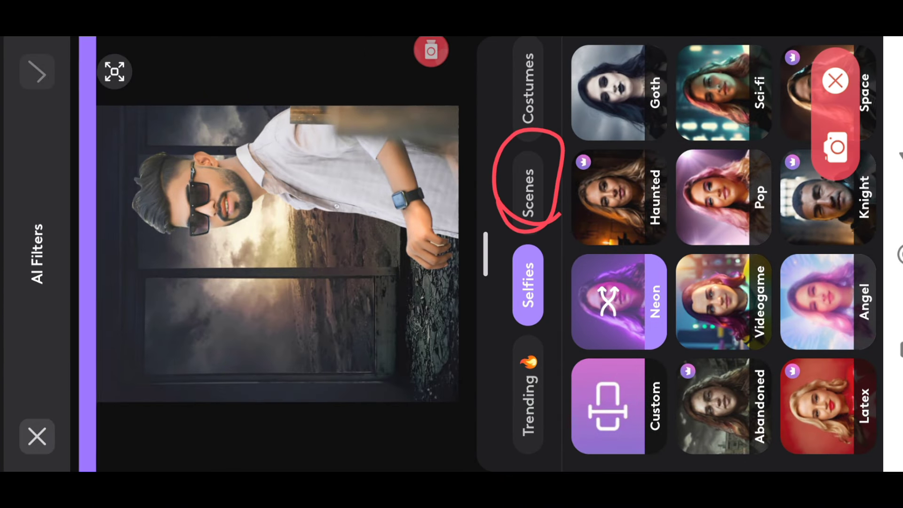
{"action": "left_click", "coordinate": [835, 80]}
{"action": "left_click", "coordinate": [528, 193]}
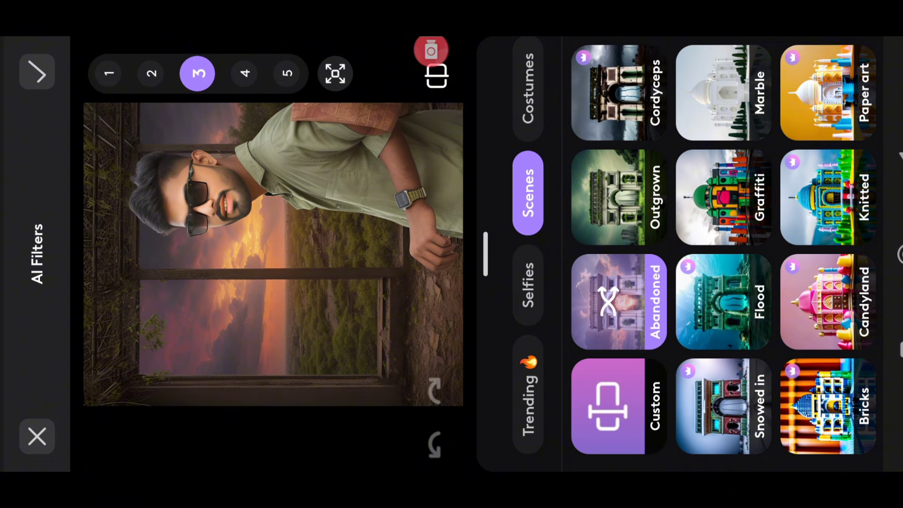
Generate and compare Abandoned-scene variants 3, 4 and 5 from the numbered strip.
{"action": "left_click", "coordinate": [431, 50]}
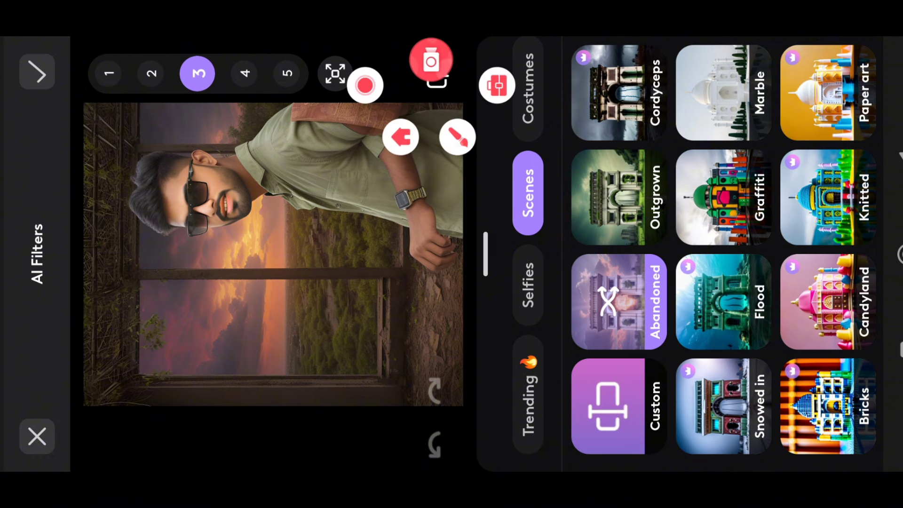
{"action": "left_click", "coordinate": [431, 61]}
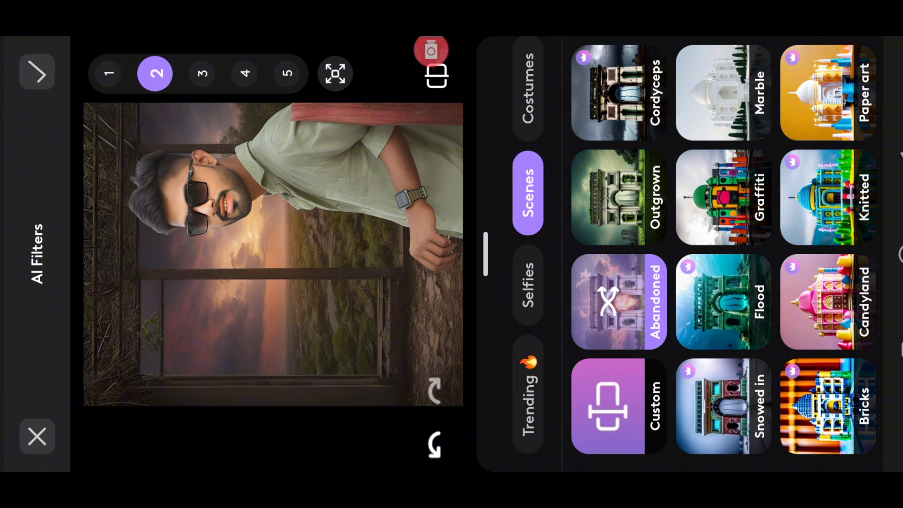
{"action": "left_click", "coordinate": [197, 73]}
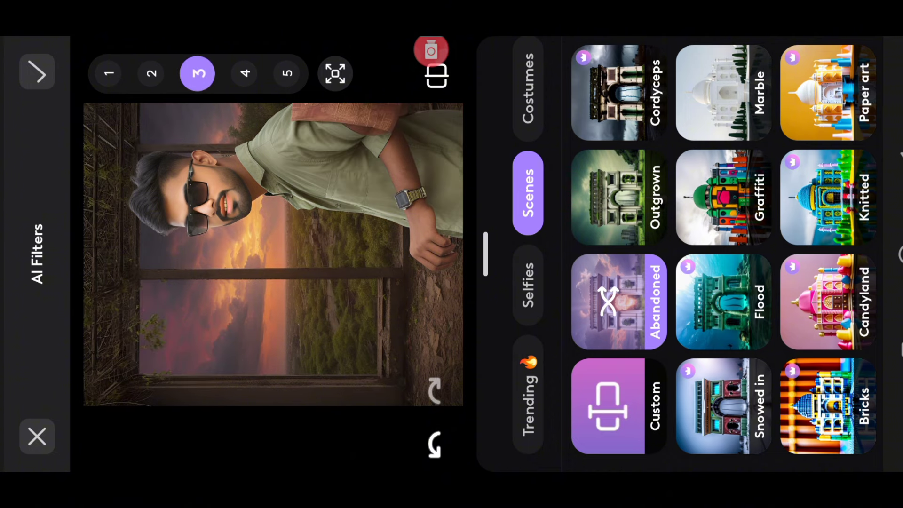
{"action": "left_click", "coordinate": [246, 73]}
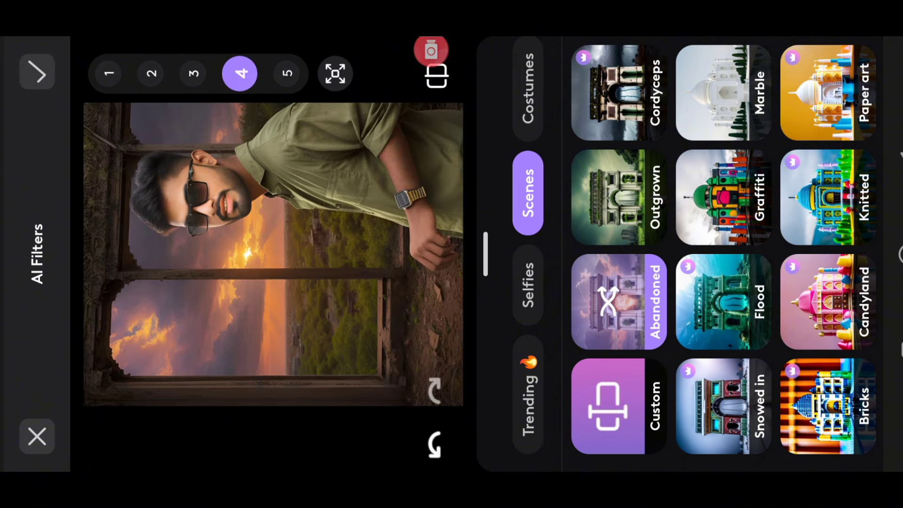
{"action": "left_click", "coordinate": [287, 73]}
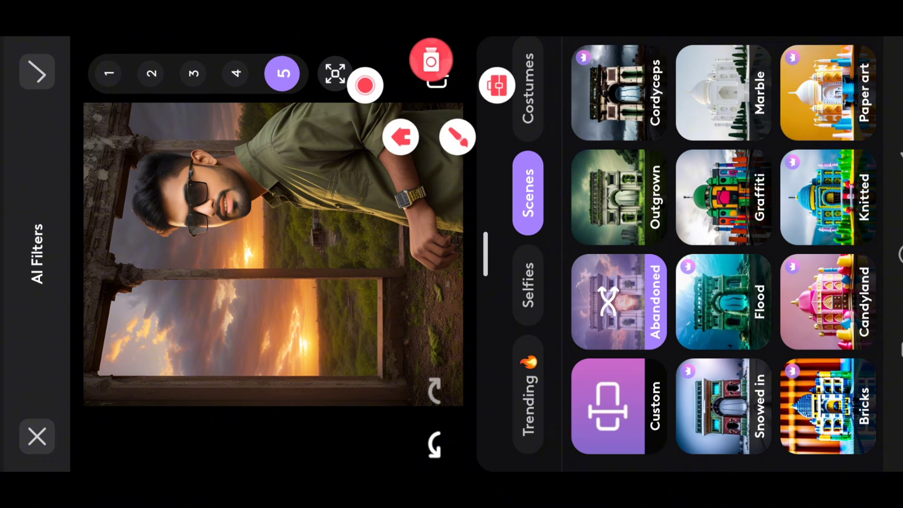
{"action": "left_click", "coordinate": [431, 60]}
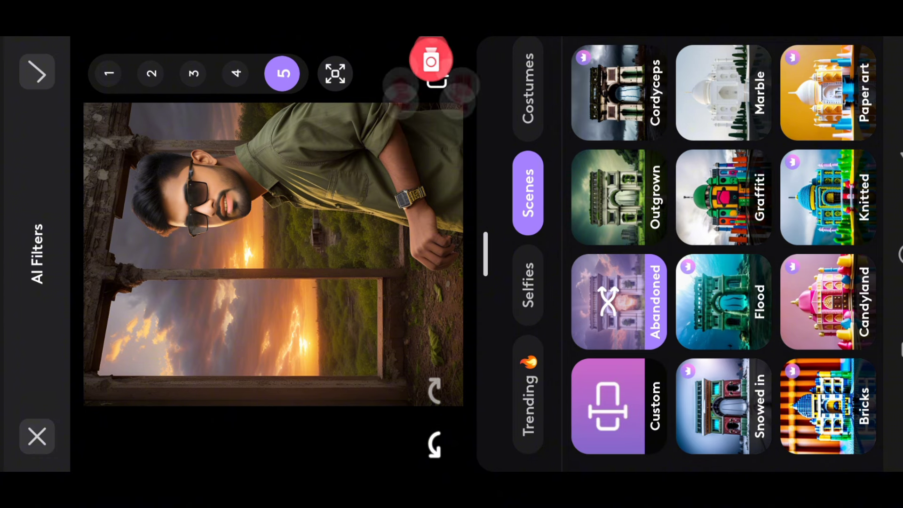
{"action": "left_click", "coordinate": [457, 137]}
{"action": "left_click_drag", "start_coordinate": [748, 94], "coordinate": [734, 89]}
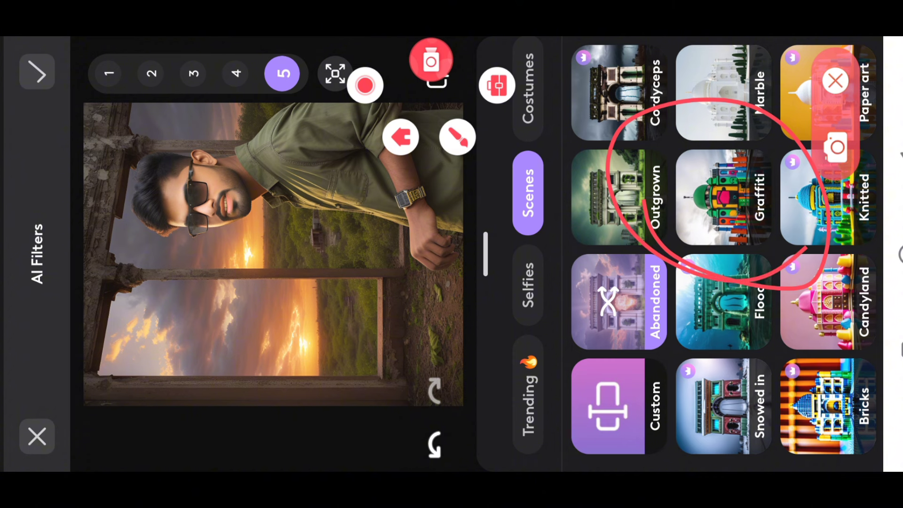
{"action": "left_click", "coordinate": [835, 81]}
Apply the Outgrown AI filter, preview variants 2 and 3, and generate variant 4.
{"action": "left_click", "coordinate": [619, 198]}
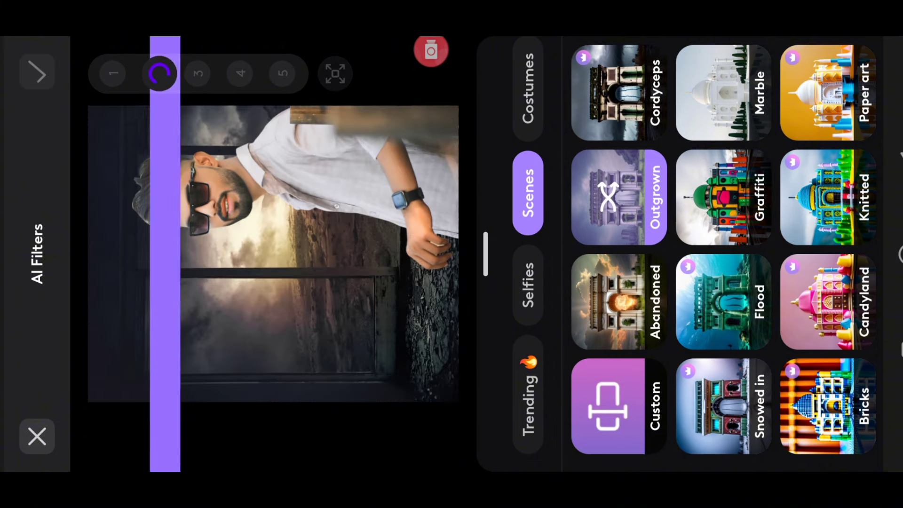
{"action": "left_click_drag", "start_coordinate": [527, 142], "coordinate": [528, 424]}
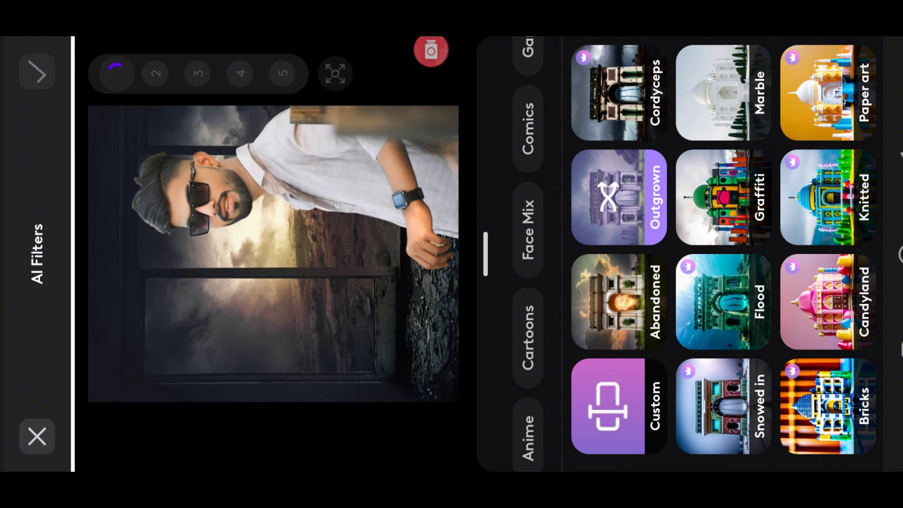
{"action": "left_click", "coordinate": [160, 73]}
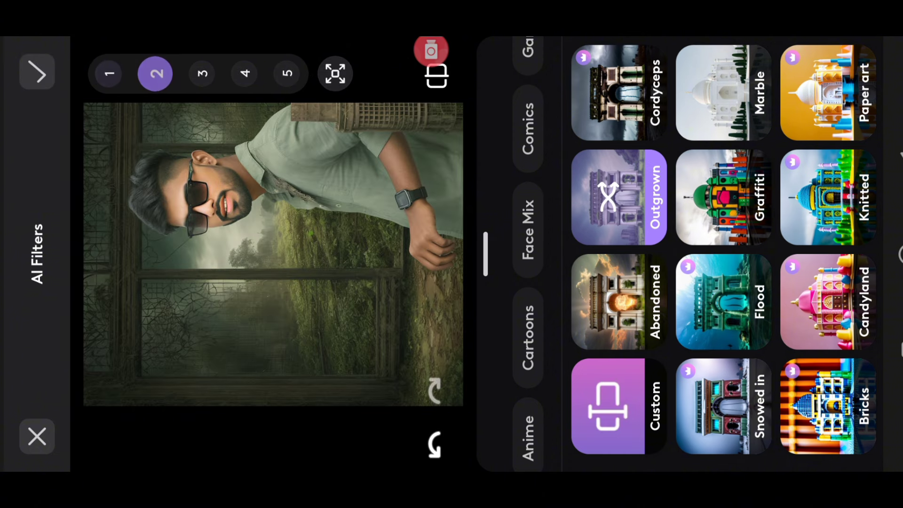
{"action": "left_click", "coordinate": [202, 73]}
{"action": "left_click", "coordinate": [244, 73]}
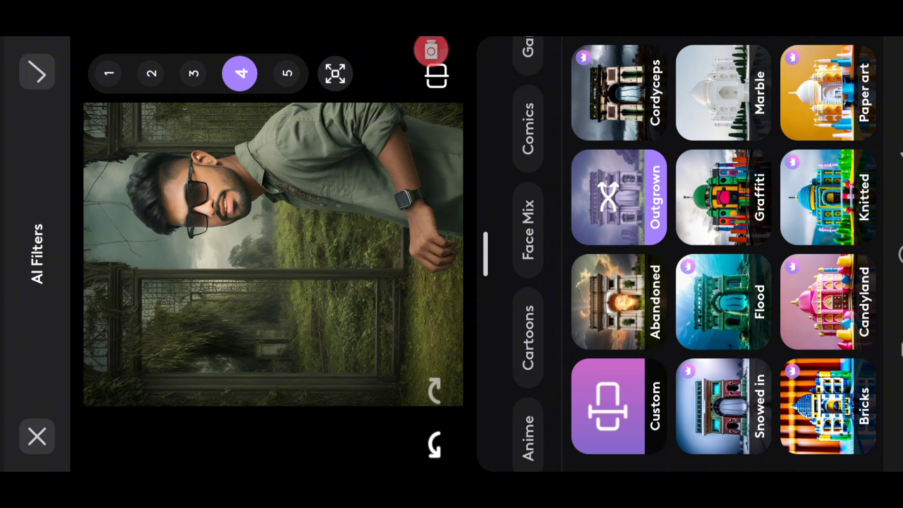
Keep the fourth Outgrown variant, with the man before an overgrown window and tall grass.
{"action": "left_click", "coordinate": [431, 51]}
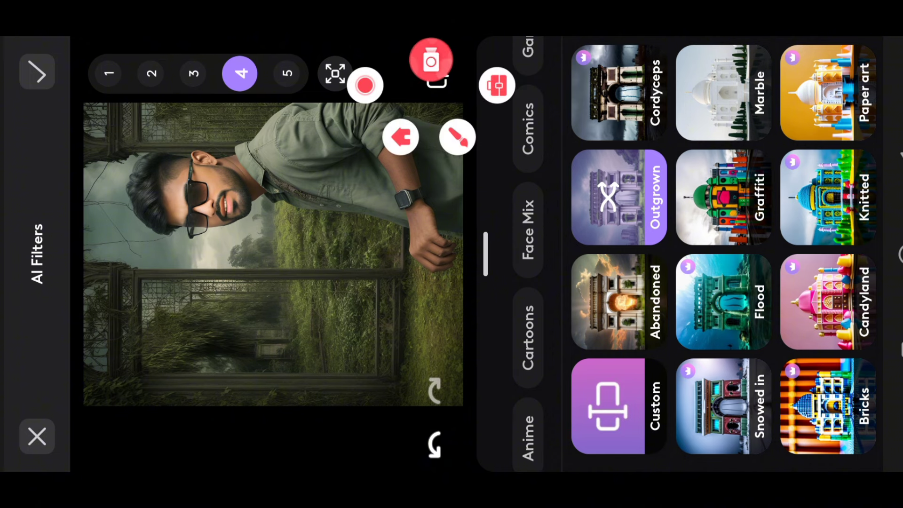
{"action": "left_click", "coordinate": [456, 137]}
{"action": "left_click_drag", "start_coordinate": [177, 192], "coordinate": [333, 228]}
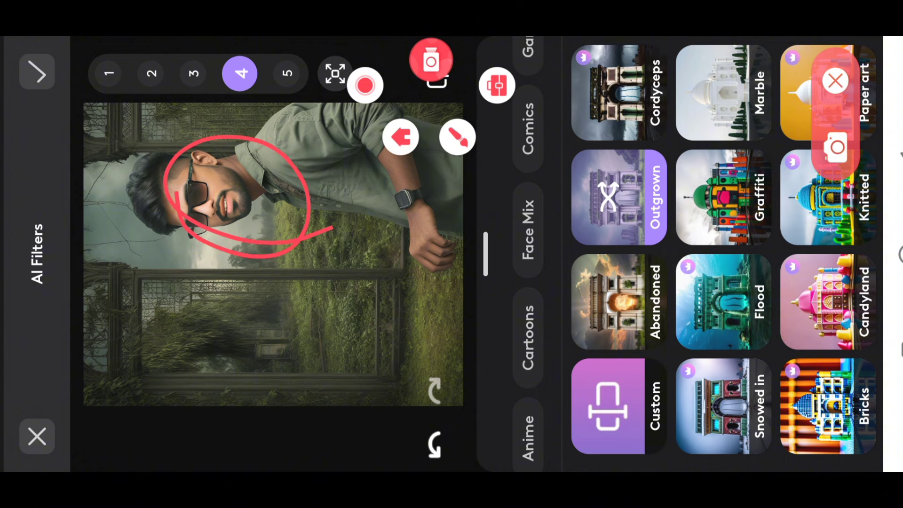
{"action": "left_click", "coordinate": [836, 81]}
{"action": "left_click", "coordinate": [431, 60]}
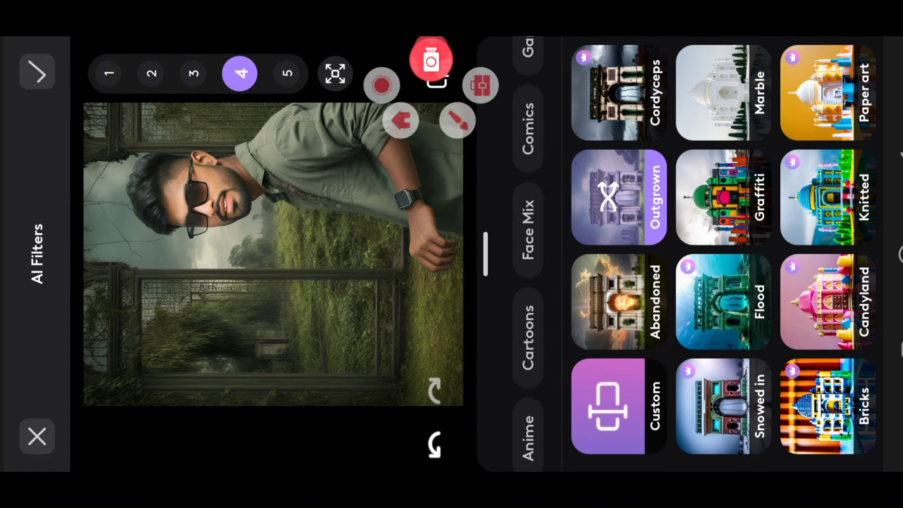
{"action": "left_click", "coordinate": [457, 137]}
{"action": "left_click_drag", "start_coordinate": [36, 110], "coordinate": [59, 121]}
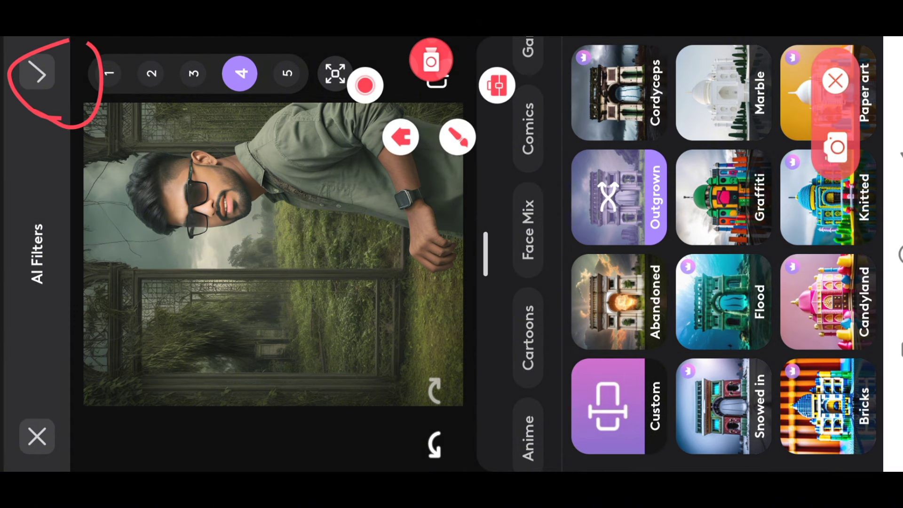
{"action": "left_click", "coordinate": [835, 80]}
Exit AI Filters with the overgrown-window edit and bring up the recent-apps overview.
{"action": "left_click", "coordinate": [36, 73]}
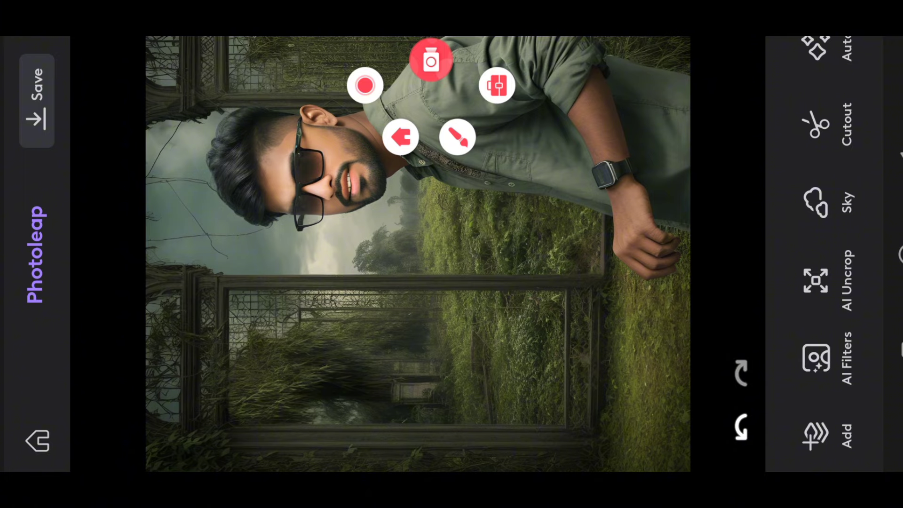
{"action": "left_click", "coordinate": [431, 61]}
{"action": "left_click", "coordinate": [430, 60]}
{"action": "left_click", "coordinate": [457, 137]}
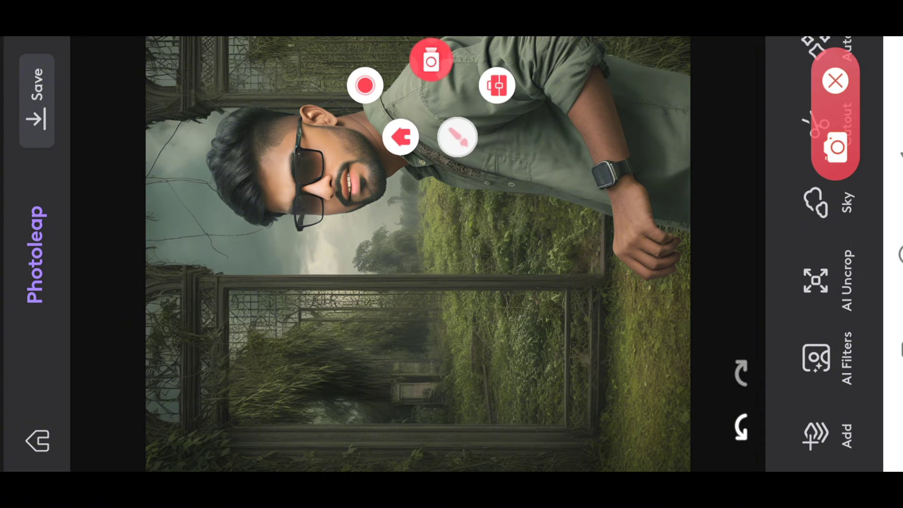
{"action": "mouse_move", "coordinate": [38, 165]}
{"action": "left_mouse_down"}
{"action": "mouse_move", "coordinate": [71, 57]}
{"action": "mouse_move", "coordinate": [103, 126]}
{"action": "left_mouse_up"}
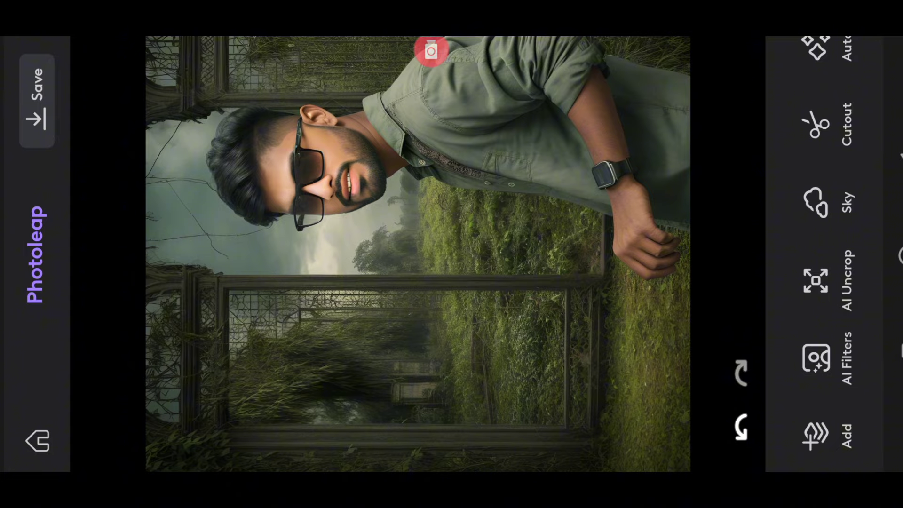
{"action": "left_click_drag", "start_coordinate": [899, 254], "coordinate": [706, 254]}
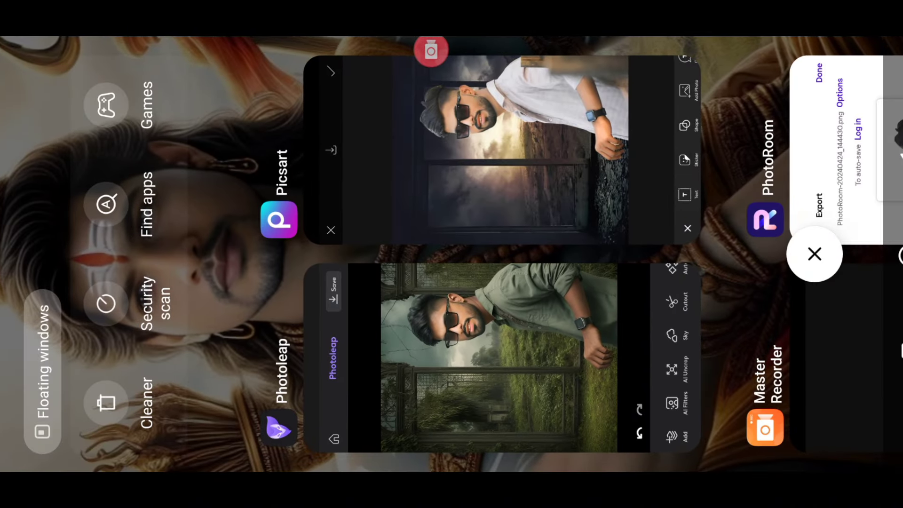
Switch to Picsart and discard the man's overlay layer, keeping only the stormy-window background.
{"action": "left_click", "coordinate": [498, 151]}
{"action": "left_click", "coordinate": [30, 439]}
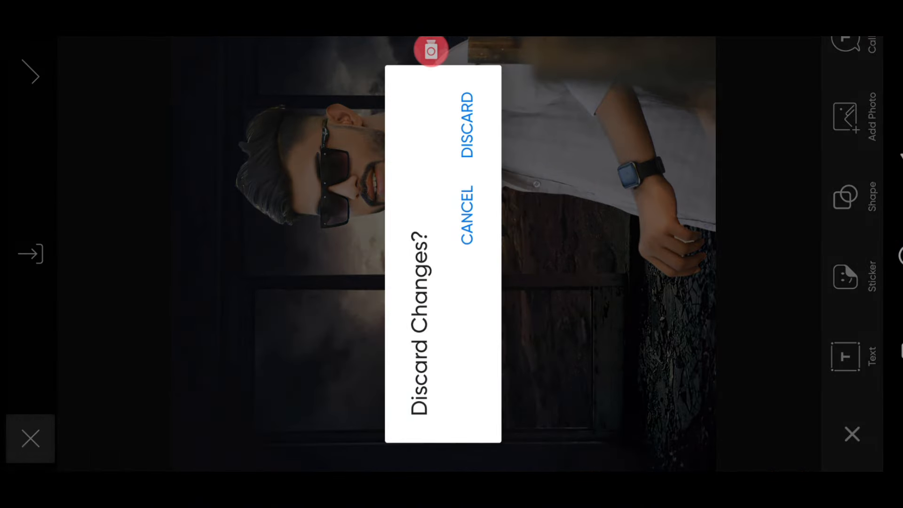
{"action": "left_click", "coordinate": [466, 125]}
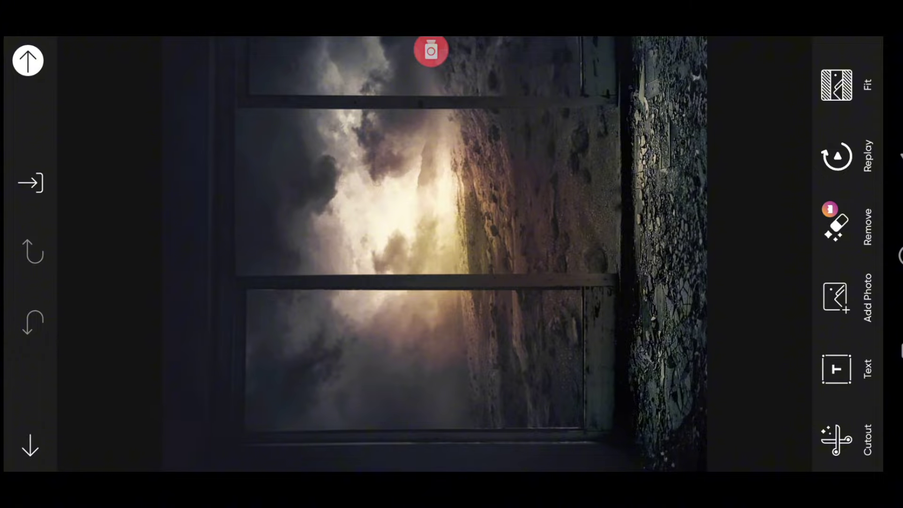
{"action": "left_click", "coordinate": [431, 50]}
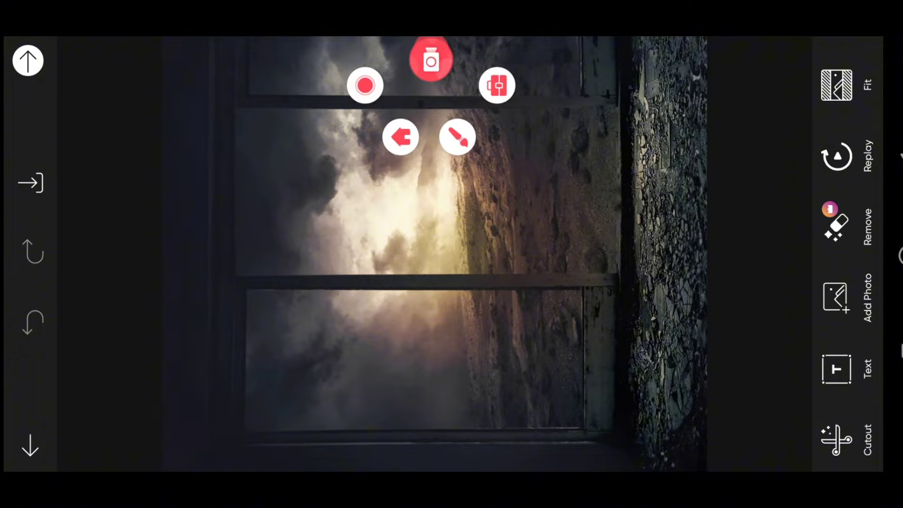
{"action": "left_click", "coordinate": [457, 137]}
{"action": "left_click_drag", "start_coordinate": [791, 282], "coordinate": [800, 302]}
Add the green-shirt overgrown-window Photoleap image and stretch it over the stormy background.
{"action": "left_click", "coordinate": [836, 298]}
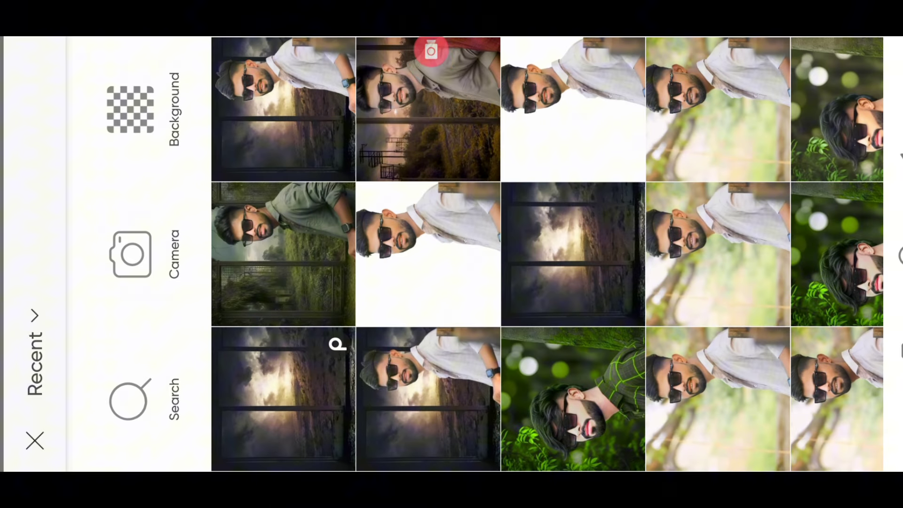
{"action": "left_click", "coordinate": [289, 233]}
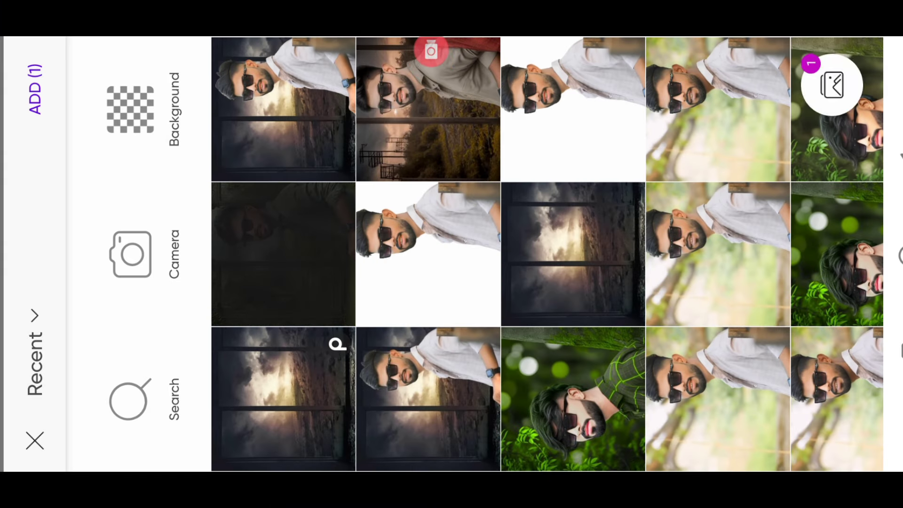
{"action": "left_click", "coordinate": [30, 92]}
{"action": "left_click_drag", "start_coordinate": [540, 174], "coordinate": [724, 28]}
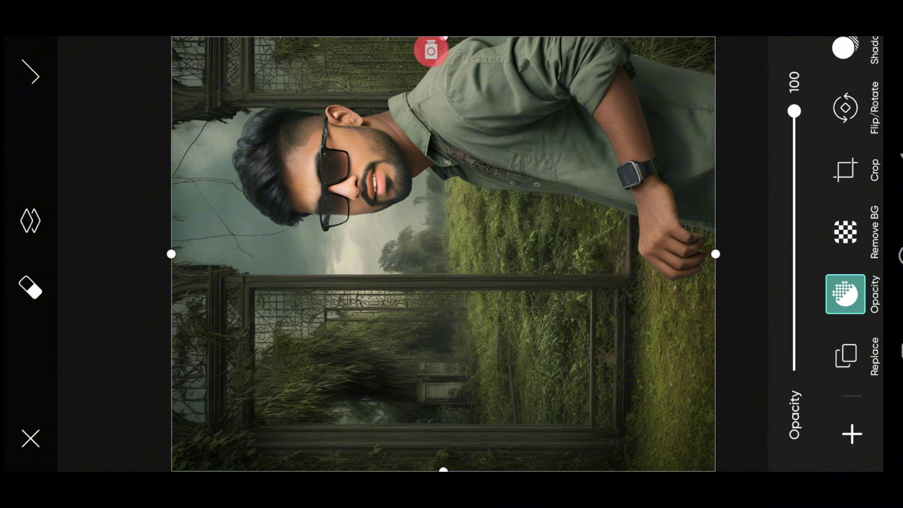
{"action": "left_click", "coordinate": [431, 50]}
{"action": "left_click", "coordinate": [457, 137]}
Deselect the overgrown-window photo layer.
{"action": "mouse_move", "coordinate": [108, 212]}
{"action": "left_mouse_down"}
{"action": "mouse_move", "coordinate": [159, 141]}
{"action": "mouse_move", "coordinate": [127, 276]}
{"action": "left_mouse_up"}
{"action": "left_click", "coordinate": [835, 80]}
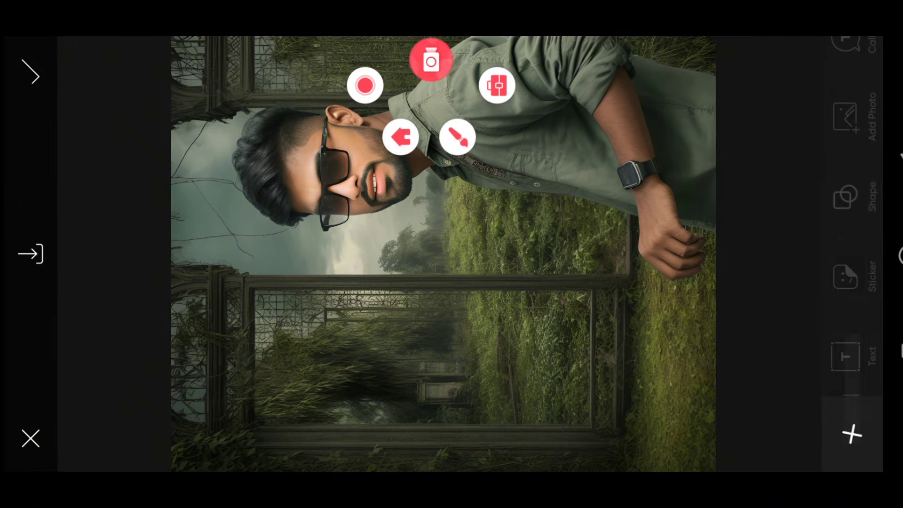
{"action": "left_click", "coordinate": [431, 51]}
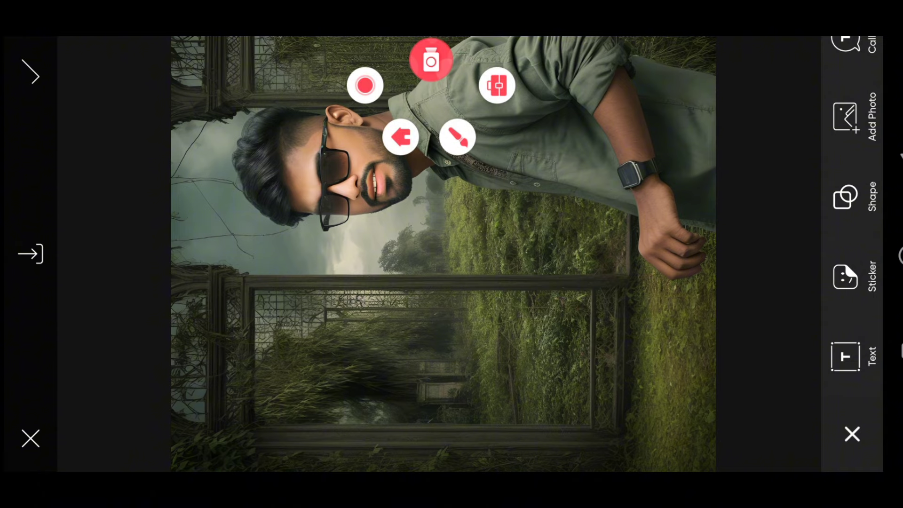
{"action": "left_click", "coordinate": [458, 137]}
{"action": "left_click_drag", "start_coordinate": [774, 133], "coordinate": [799, 190]}
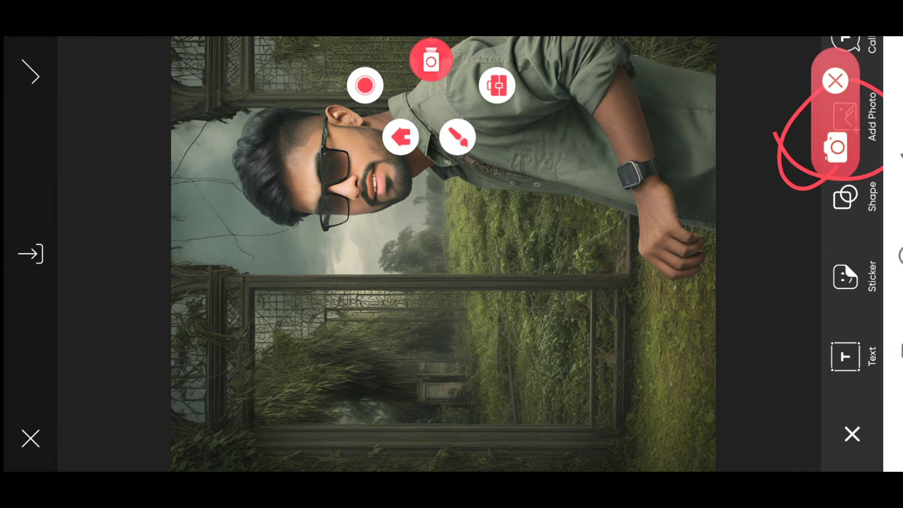
Add the original white-shirt photo of the man and enlarge it over the canvas.
{"action": "left_click", "coordinate": [836, 81]}
{"action": "left_click", "coordinate": [845, 115]}
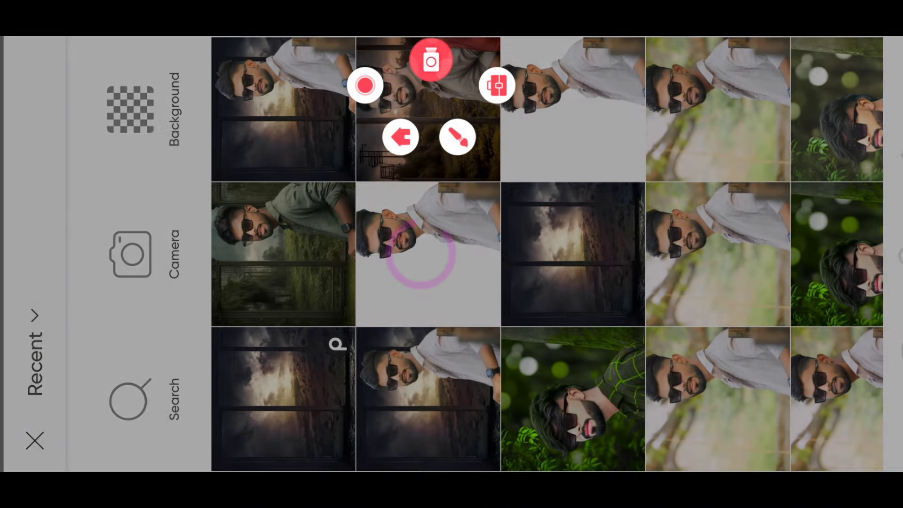
{"action": "left_click", "coordinate": [420, 255]}
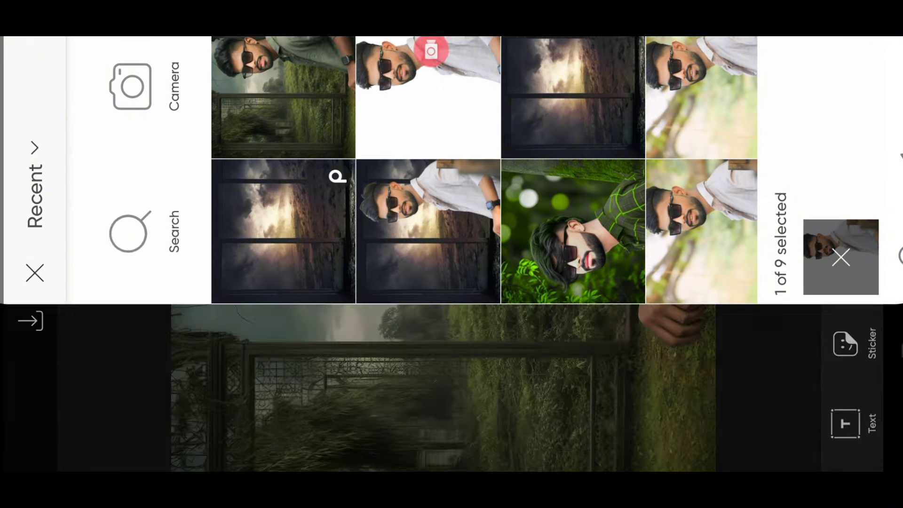
{"action": "mouse_move", "coordinate": [538, 183]}
{"action": "left_mouse_down"}
{"action": "mouse_move", "coordinate": [743, 50]}
{"action": "mouse_move", "coordinate": [729, 59]}
{"action": "left_mouse_up"}
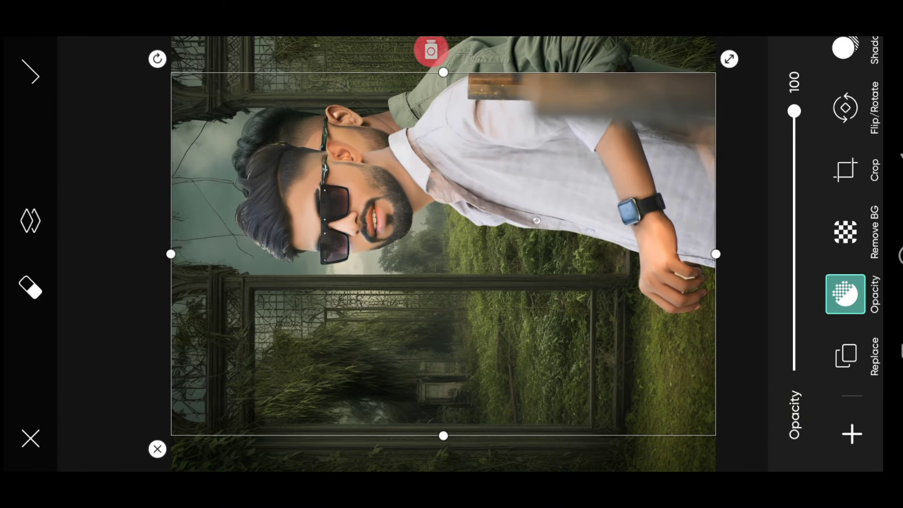
Shift the white-shirt layer up so its face matches the restyled face, then bring up the erase brush.
{"action": "left_click_drag", "start_coordinate": [443, 254], "coordinate": [443, 218]}
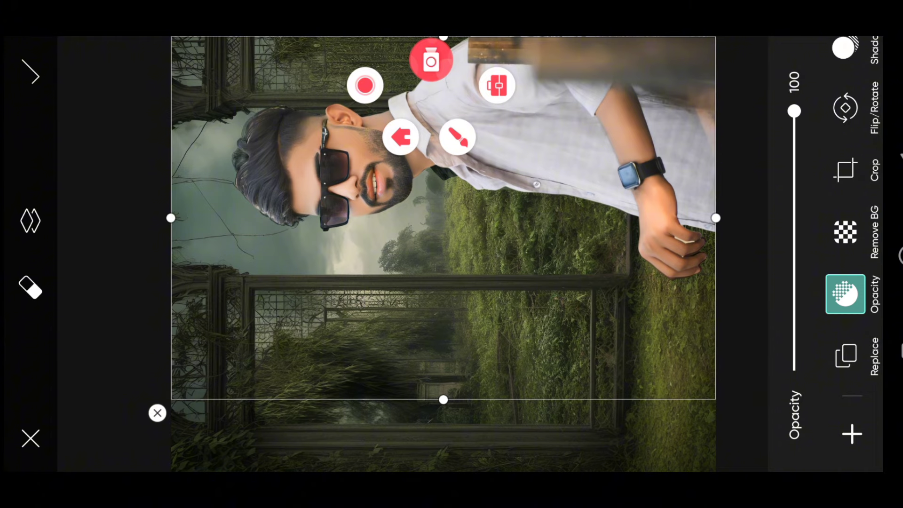
{"action": "left_click", "coordinate": [457, 137]}
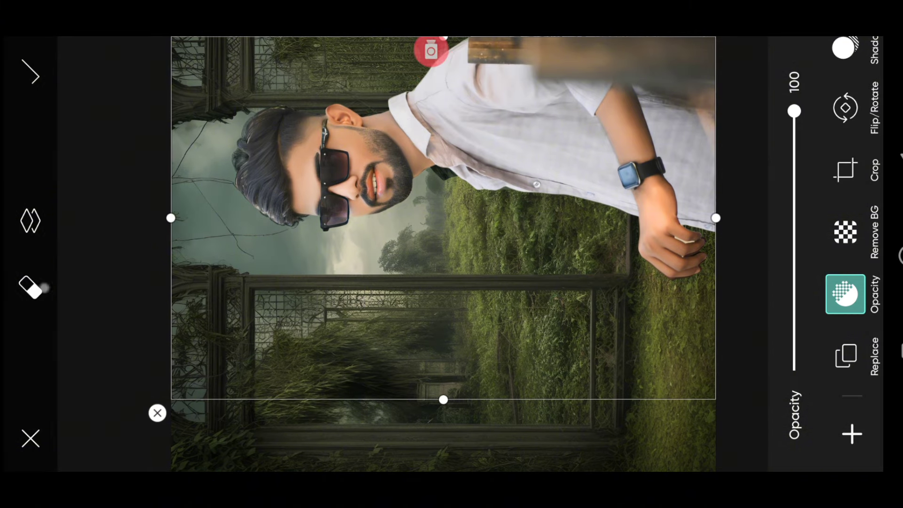
{"action": "left_click", "coordinate": [30, 287]}
{"action": "left_click", "coordinate": [431, 50]}
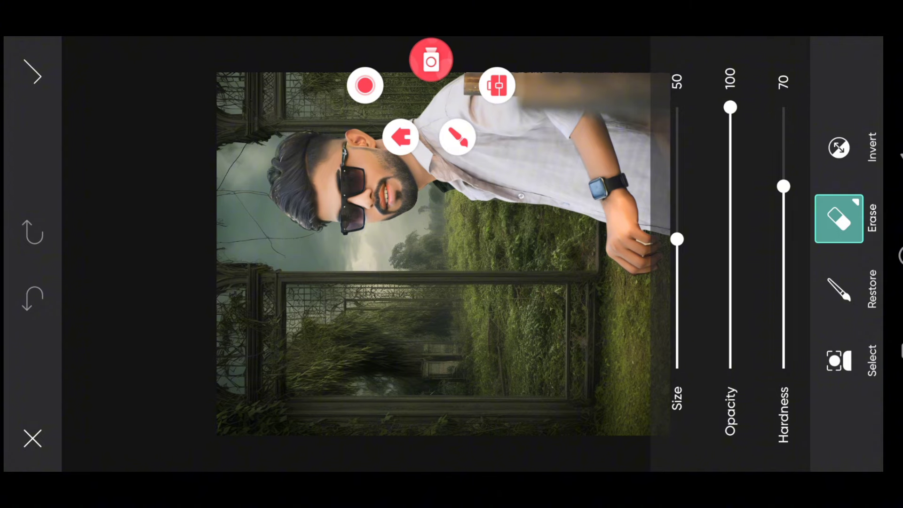
Set the Restore brush hardness from 70 to 93.
{"action": "left_click", "coordinate": [457, 137]}
{"action": "left_click_drag", "start_coordinate": [763, 134], "coordinate": [849, 192]}
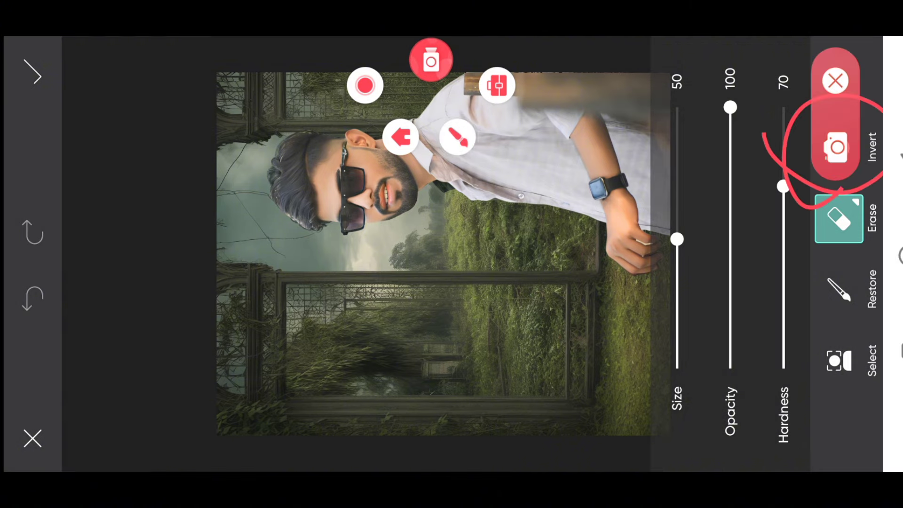
{"action": "left_click", "coordinate": [835, 80]}
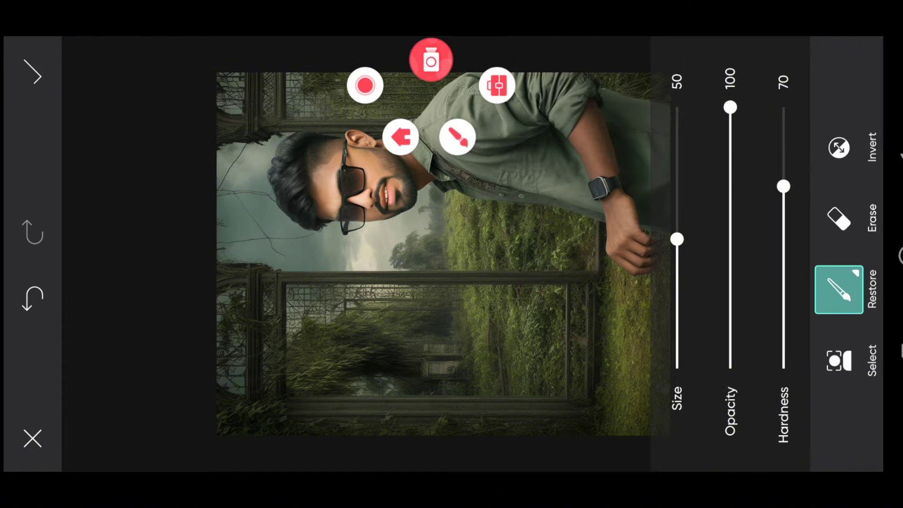
{"action": "left_click", "coordinate": [839, 289]}
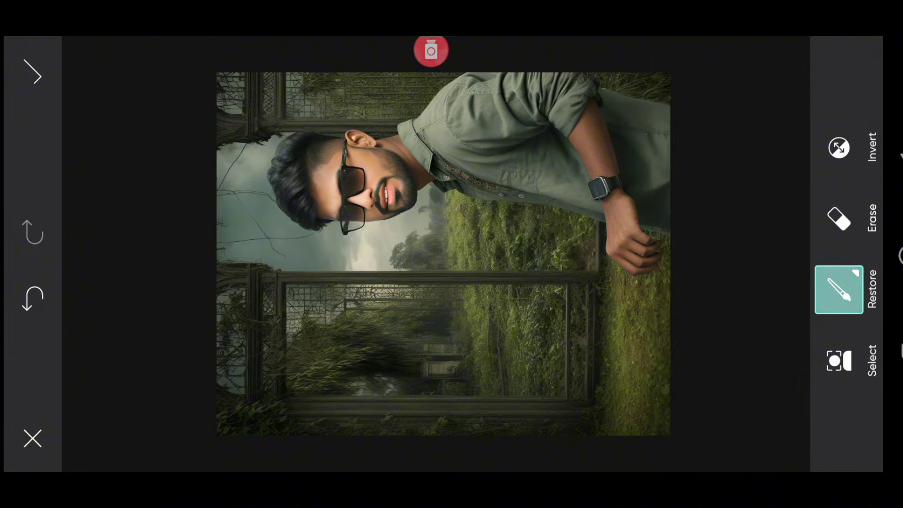
{"action": "scroll", "coordinate": [325, 160], "scroll_direction": "up", "scroll_amount": 5}
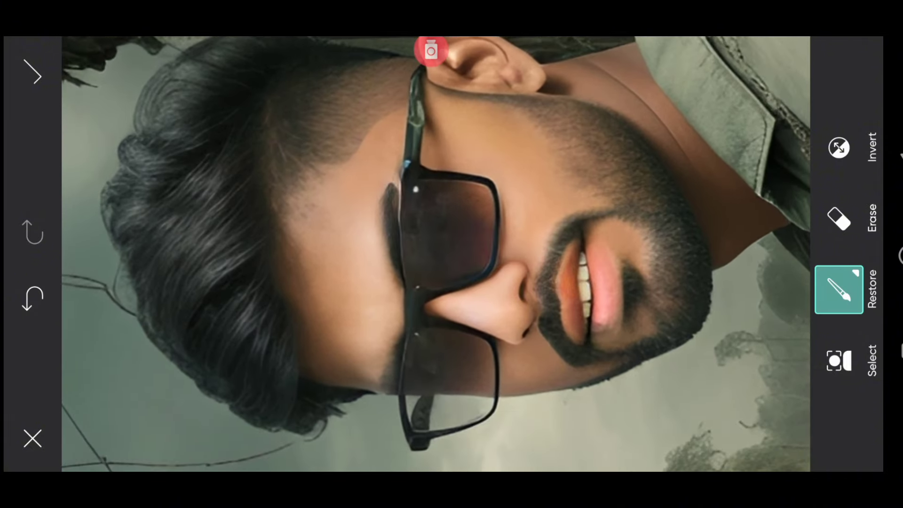
{"action": "left_click", "coordinate": [839, 289]}
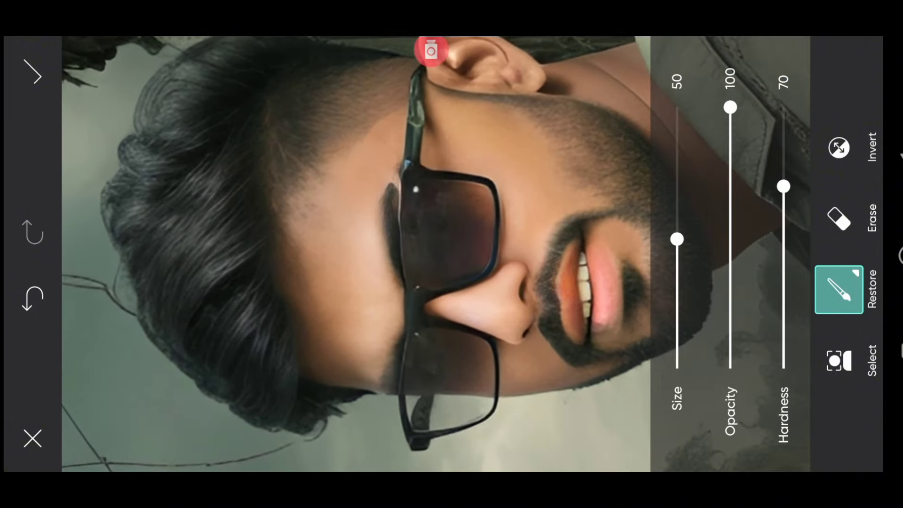
{"action": "left_click_drag", "start_coordinate": [783, 187], "coordinate": [783, 121]}
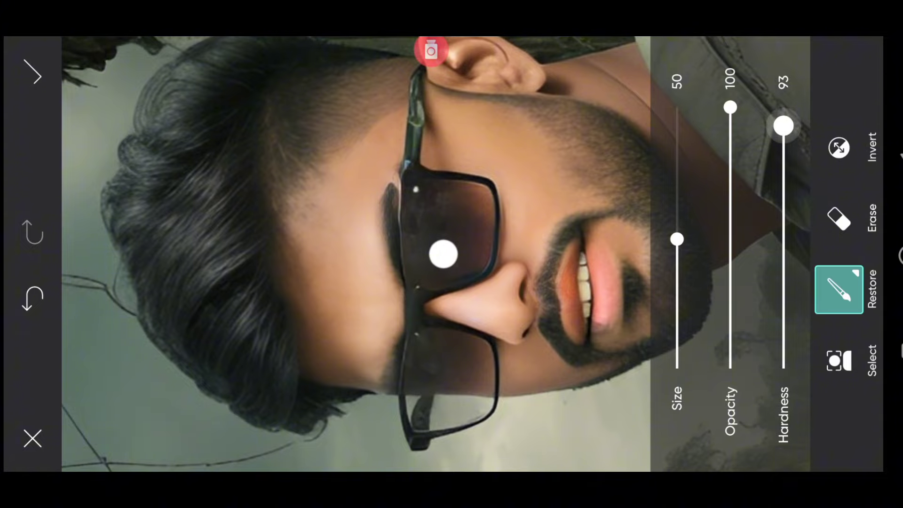
{"action": "left_click", "coordinate": [839, 290]}
Restore the original temple, cheeks, beard and lips onto the restyled face.
{"action": "left_click_drag", "start_coordinate": [414, 325], "coordinate": [311, 198]}
{"action": "mouse_move", "coordinate": [311, 235]}
{"action": "left_mouse_down"}
{"action": "mouse_move", "coordinate": [404, 352]}
{"action": "mouse_move", "coordinate": [305, 273]}
{"action": "mouse_move", "coordinate": [320, 329]}
{"action": "left_mouse_up"}
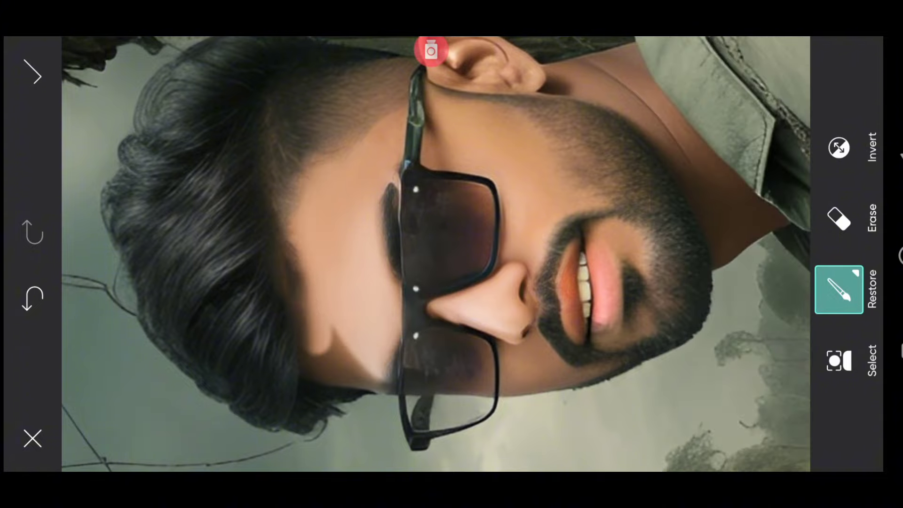
{"action": "left_click_drag", "start_coordinate": [480, 301], "coordinate": [465, 226]}
{"action": "left_click_drag", "start_coordinate": [330, 273], "coordinate": [292, 310]}
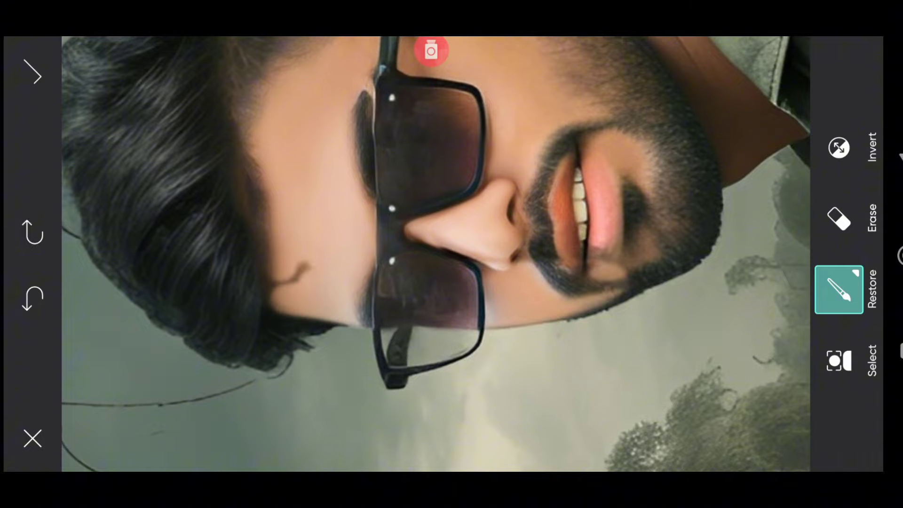
{"action": "mouse_move", "coordinate": [696, 264]}
{"action": "left_mouse_down"}
{"action": "mouse_move", "coordinate": [574, 236]}
{"action": "mouse_move", "coordinate": [650, 254]}
{"action": "left_mouse_up"}
{"action": "left_click_drag", "start_coordinate": [635, 198], "coordinate": [635, 219]}
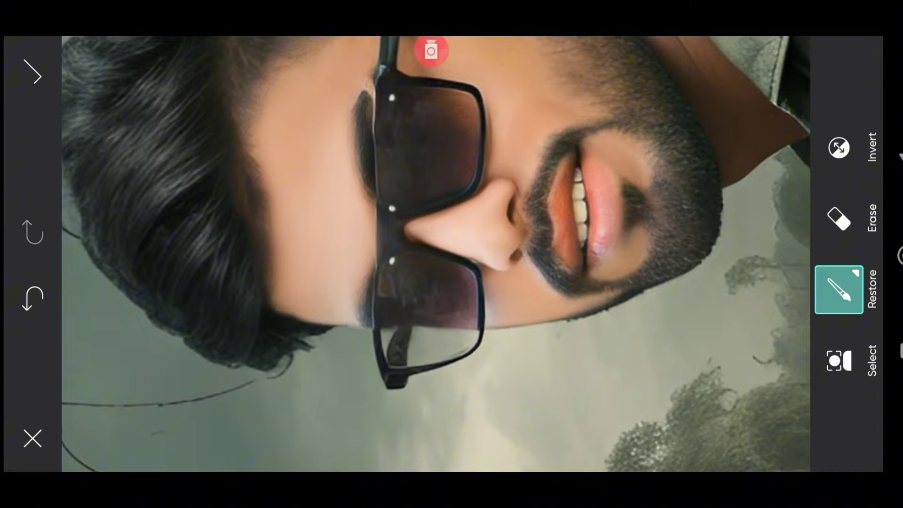
Enlarge the Restore brush size from 50 to 81.
{"action": "left_click", "coordinate": [839, 289]}
{"action": "left_click_drag", "start_coordinate": [678, 238], "coordinate": [678, 153]}
{"action": "left_click", "coordinate": [839, 289]}
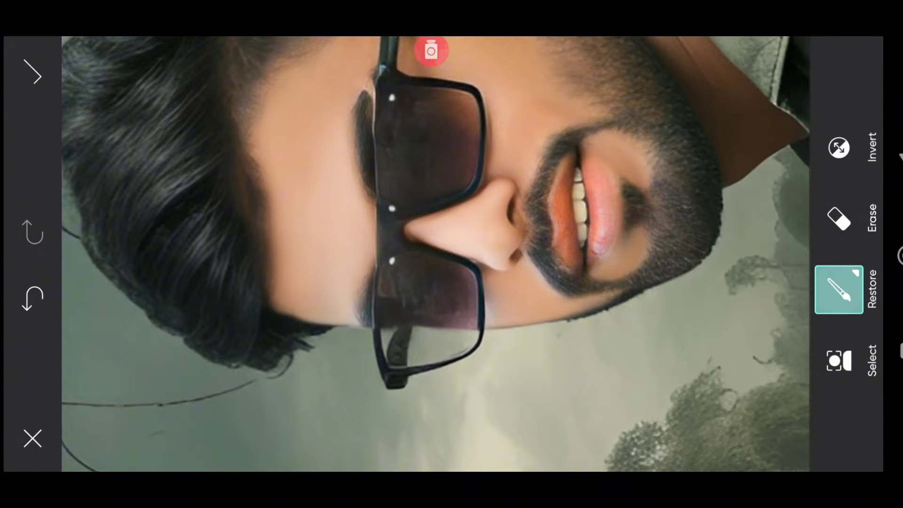
{"action": "scroll", "coordinate": [436, 254], "scroll_direction": "down", "scroll_amount": 3}
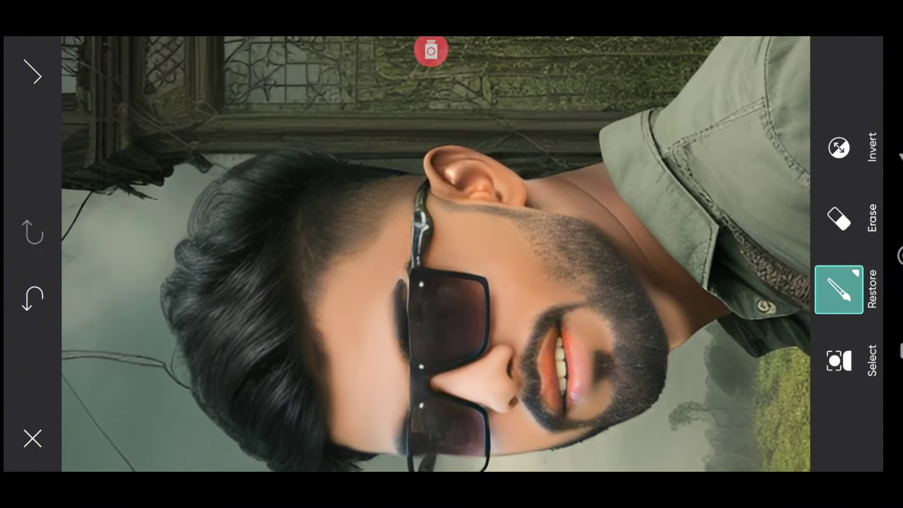
{"action": "scroll", "coordinate": [612, 211], "scroll_direction": "up", "scroll_amount": 3}
{"action": "scroll", "coordinate": [612, 212], "scroll_direction": "up", "scroll_amount": 2}
Shrink the Restore brush to size 17 and paint skin over the neck near the collar.
{"action": "left_click", "coordinate": [839, 290]}
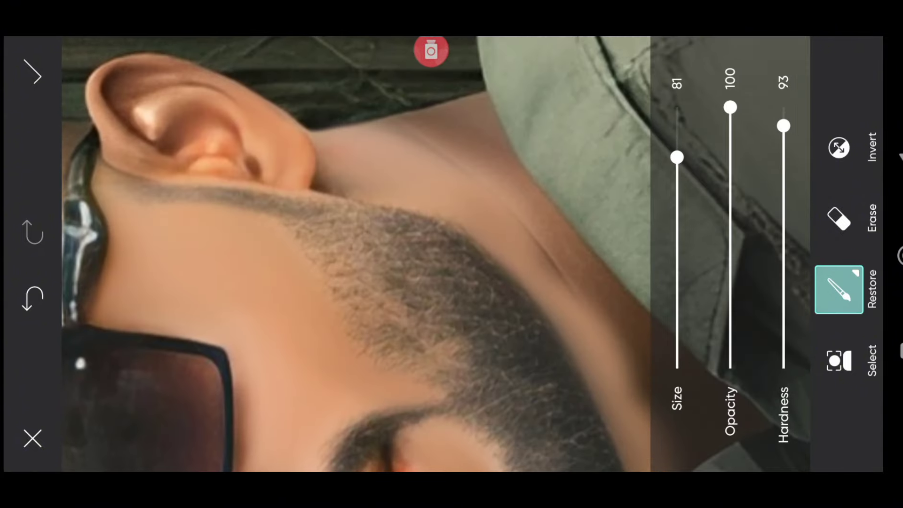
{"action": "mouse_move", "coordinate": [677, 157]}
{"action": "left_mouse_down"}
{"action": "mouse_move", "coordinate": [677, 326]}
{"action": "mouse_move", "coordinate": [489, 170]}
{"action": "mouse_move", "coordinate": [654, 343]}
{"action": "mouse_move", "coordinate": [489, 141]}
{"action": "mouse_move", "coordinate": [484, 103]}
{"action": "mouse_move", "coordinate": [466, 151]}
{"action": "mouse_move", "coordinate": [381, 105]}
{"action": "mouse_move", "coordinate": [475, 160]}
{"action": "left_mouse_up"}
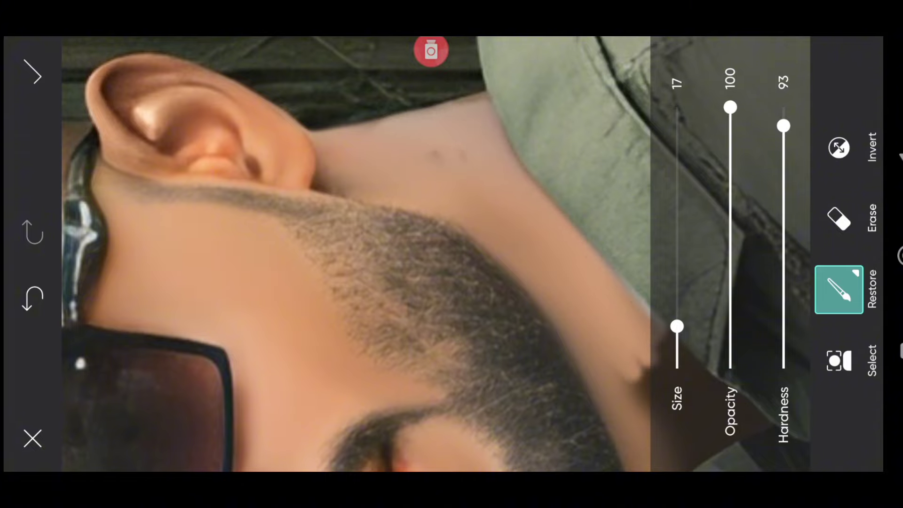
{"action": "left_click_drag", "start_coordinate": [358, 376], "coordinate": [301, 188]}
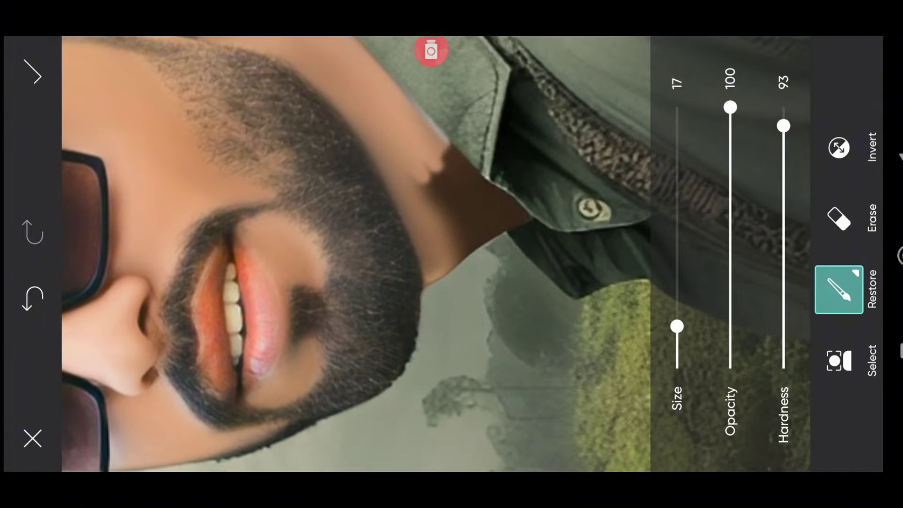
{"action": "left_click_drag", "start_coordinate": [463, 258], "coordinate": [437, 193]}
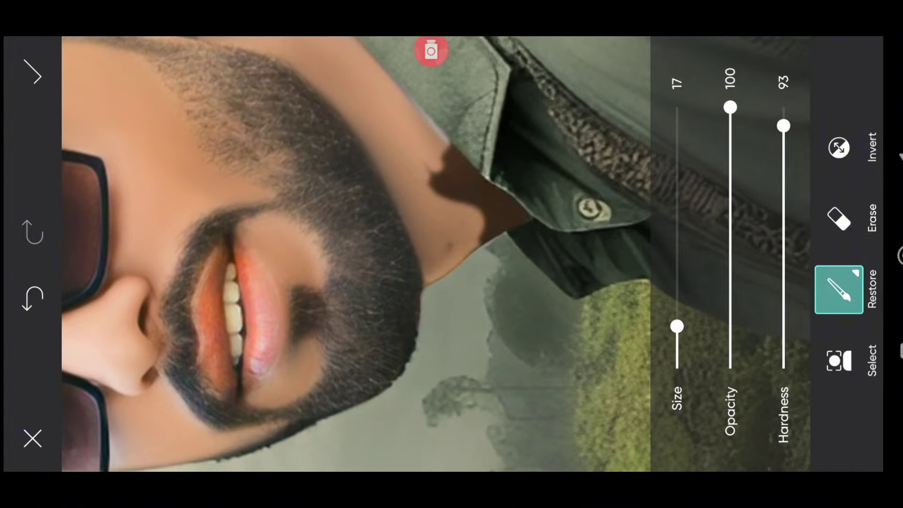
{"action": "mouse_move", "coordinate": [484, 238]}
{"action": "left_mouse_down"}
{"action": "mouse_move", "coordinate": [435, 184]}
{"action": "mouse_move", "coordinate": [450, 174]}
{"action": "left_mouse_up"}
{"action": "left_click_drag", "start_coordinate": [510, 225], "coordinate": [468, 160]}
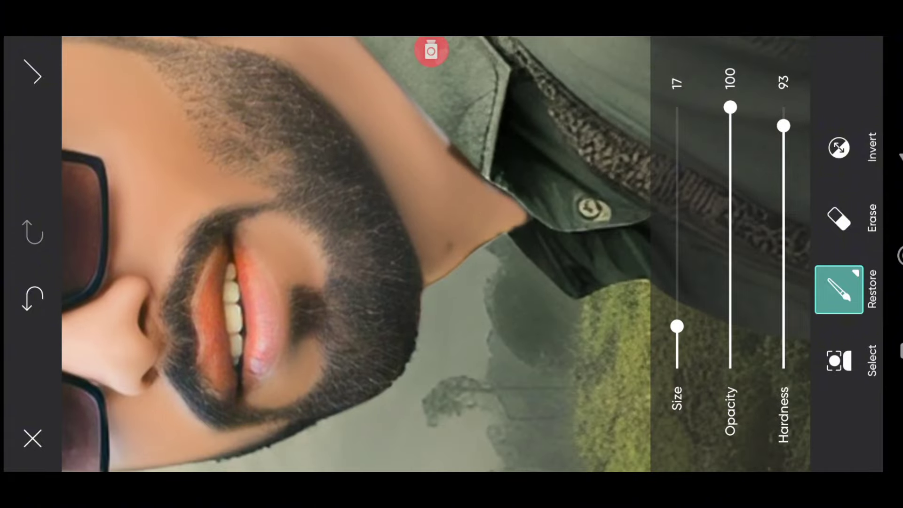
{"action": "left_click_drag", "start_coordinate": [518, 202], "coordinate": [424, 112]}
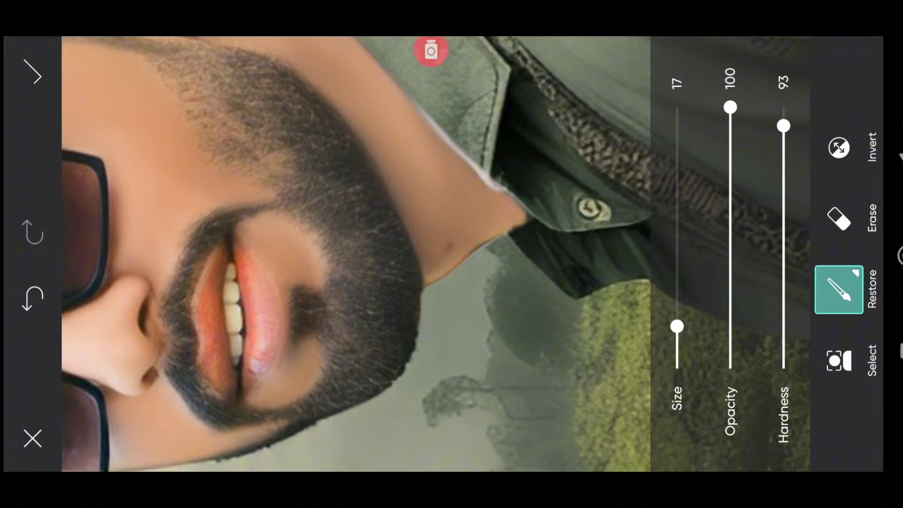
Raise the brush size to 48 and restore along the collar edge toward the neck.
{"action": "scroll", "coordinate": [353, 254], "scroll_direction": "up", "scroll_amount": 2}
{"action": "scroll", "coordinate": [352, 254], "scroll_direction": "up", "scroll_amount": 3}
{"action": "left_click_drag", "start_coordinate": [678, 326], "coordinate": [677, 242]}
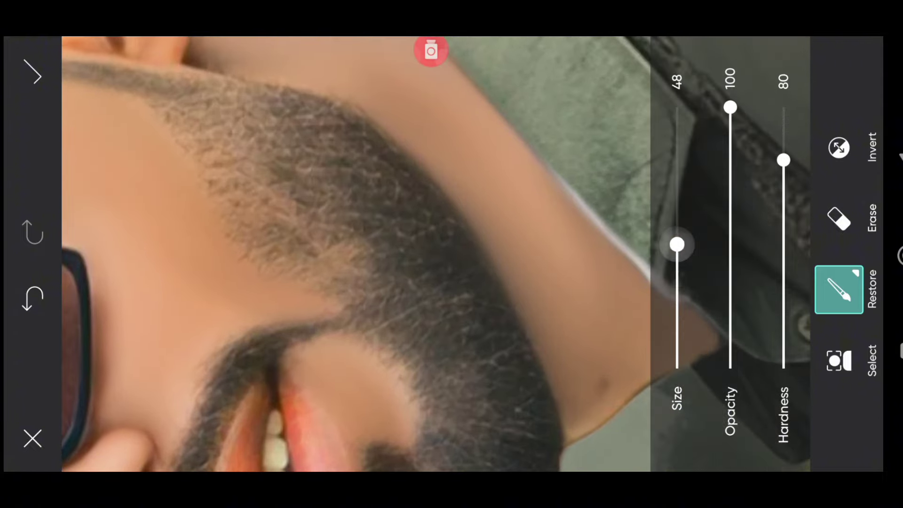
{"action": "left_click", "coordinate": [838, 290]}
{"action": "scroll", "coordinate": [423, 254], "scroll_direction": "down", "scroll_amount": 3}
{"action": "left_click_drag", "start_coordinate": [630, 301], "coordinate": [484, 164]}
Switch to Erase and remove the whitish halo along the collar and arm.
{"action": "left_click", "coordinate": [839, 219]}
{"action": "mouse_move", "coordinate": [630, 306]}
{"action": "left_mouse_down"}
{"action": "mouse_move", "coordinate": [480, 169]}
{"action": "mouse_move", "coordinate": [546, 249]}
{"action": "mouse_move", "coordinate": [513, 226]}
{"action": "left_mouse_up"}
{"action": "left_click_drag", "start_coordinate": [584, 294], "coordinate": [428, 141]}
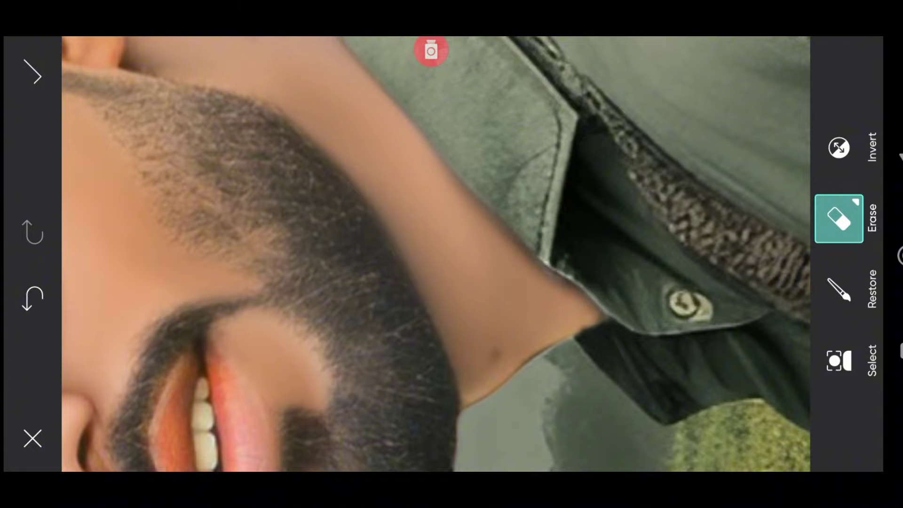
{"action": "scroll", "coordinate": [436, 254], "scroll_direction": "down", "scroll_amount": 5}
Zoom out to review the whole face composite, then apply the masking edits to the main editor.
{"action": "scroll", "coordinate": [436, 254], "scroll_direction": "down", "scroll_amount": 2}
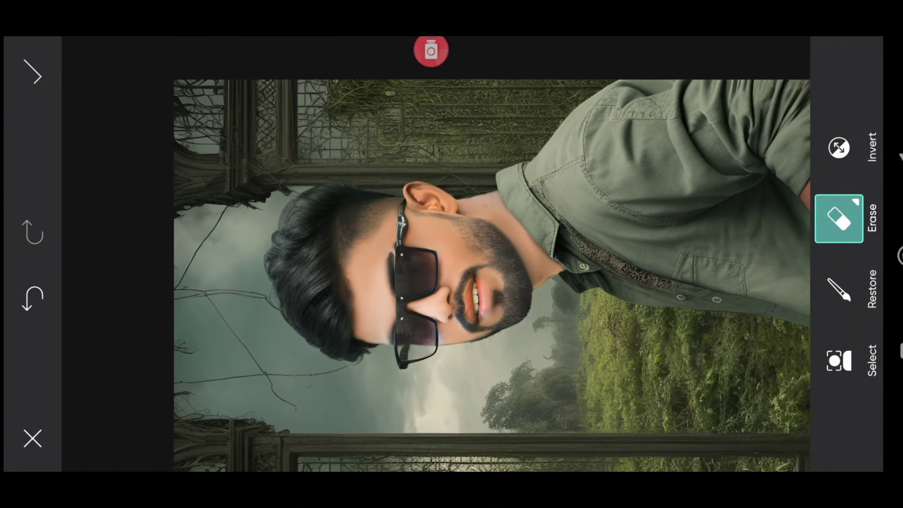
{"action": "scroll", "coordinate": [436, 254], "scroll_direction": "down", "scroll_amount": 2}
{"action": "scroll", "coordinate": [436, 254], "scroll_direction": "down", "scroll_amount": 2}
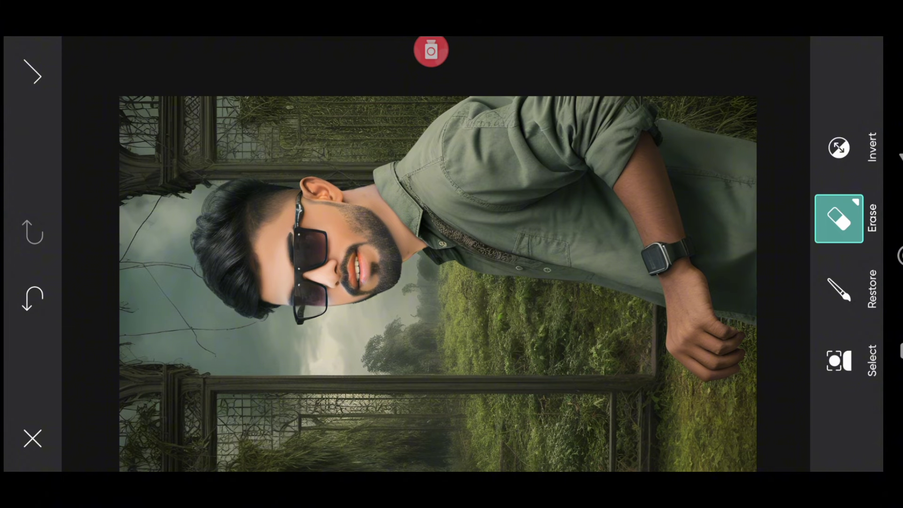
{"action": "scroll", "coordinate": [438, 281], "scroll_direction": "down", "scroll_amount": 2}
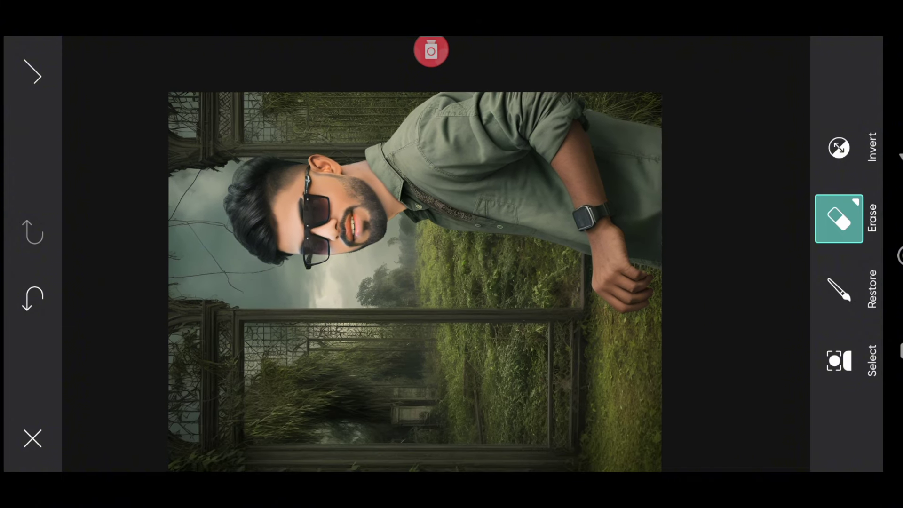
{"action": "scroll", "coordinate": [437, 281], "scroll_direction": "down", "scroll_amount": 1}
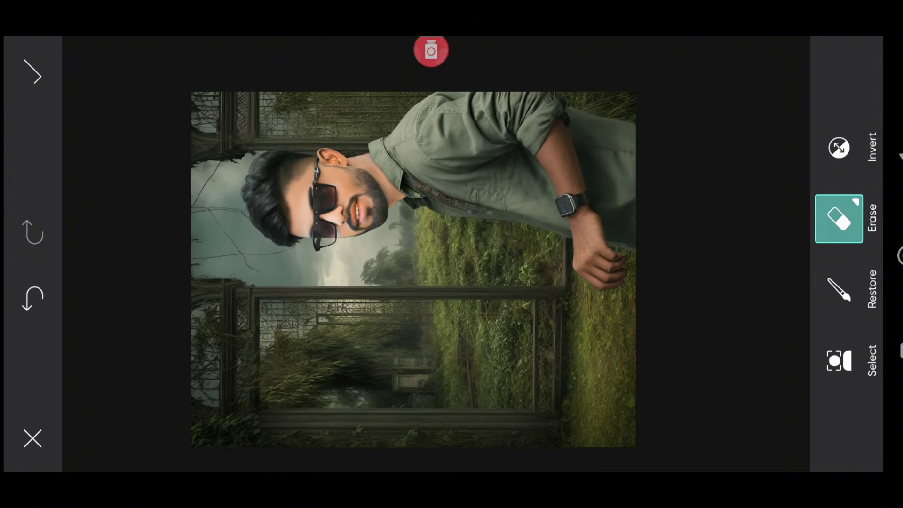
{"action": "left_click", "coordinate": [33, 75]}
{"action": "left_click", "coordinate": [30, 72]}
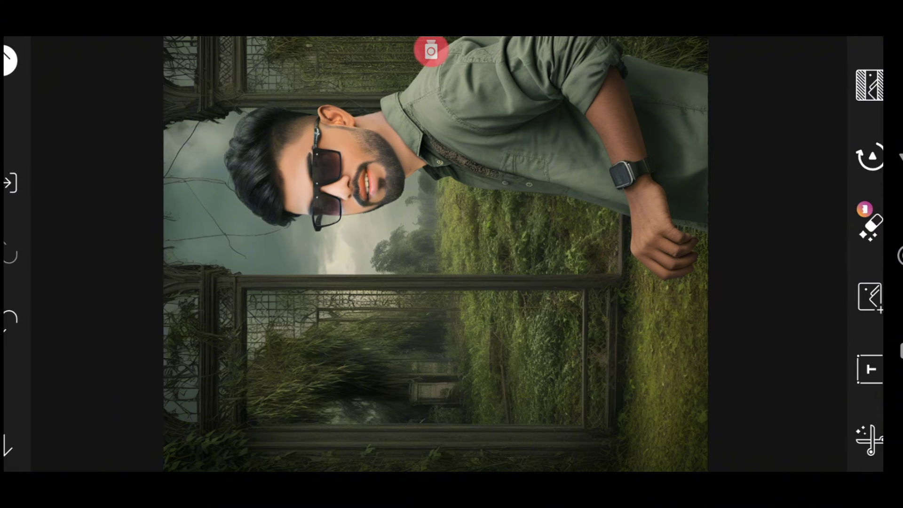